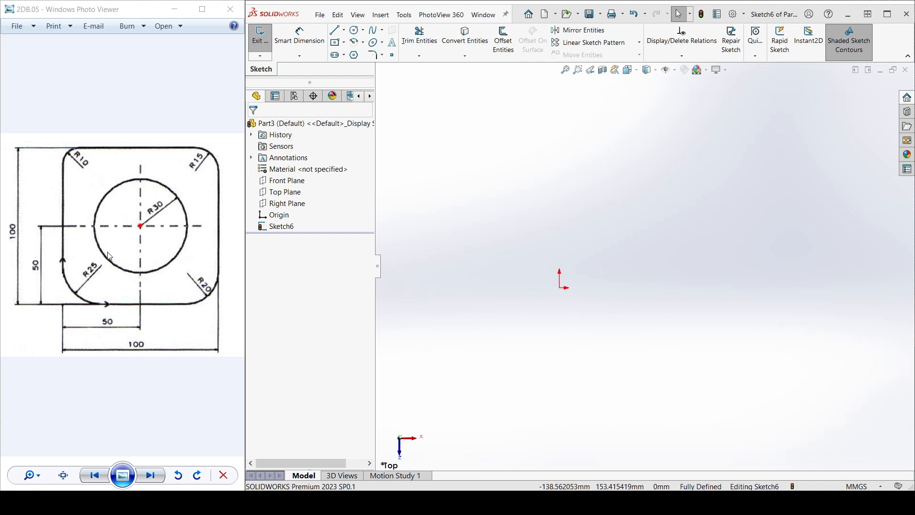
Step: Sketch a circle centred on the origin with a radius of about 35 mm
scroll(138, 236, up, 5)
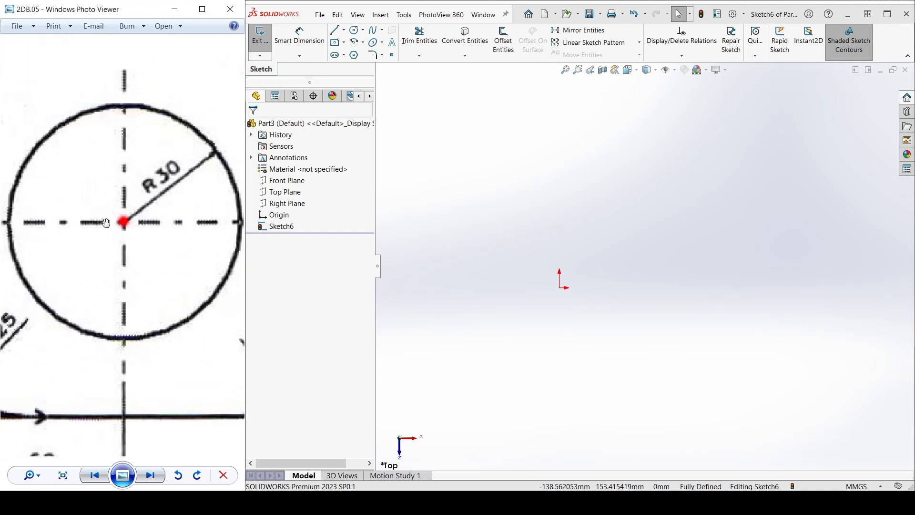
scroll(142, 238, down, 5)
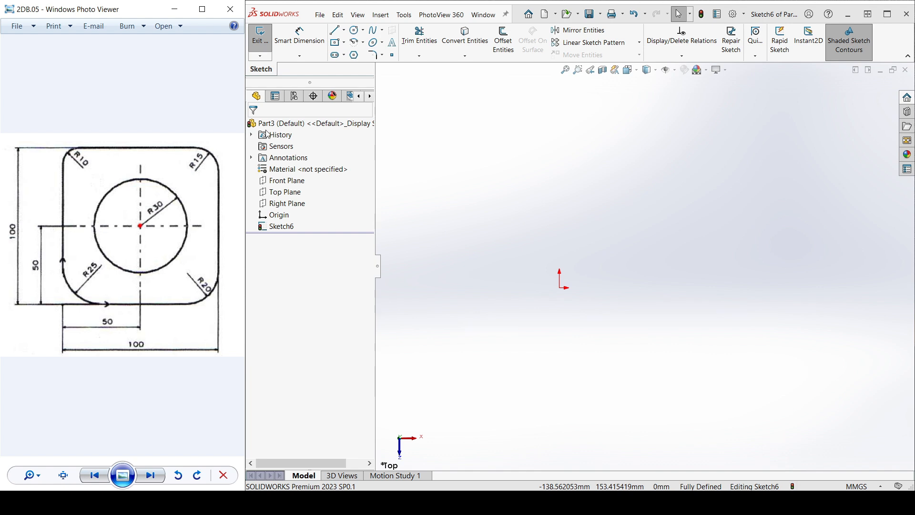
click(354, 30)
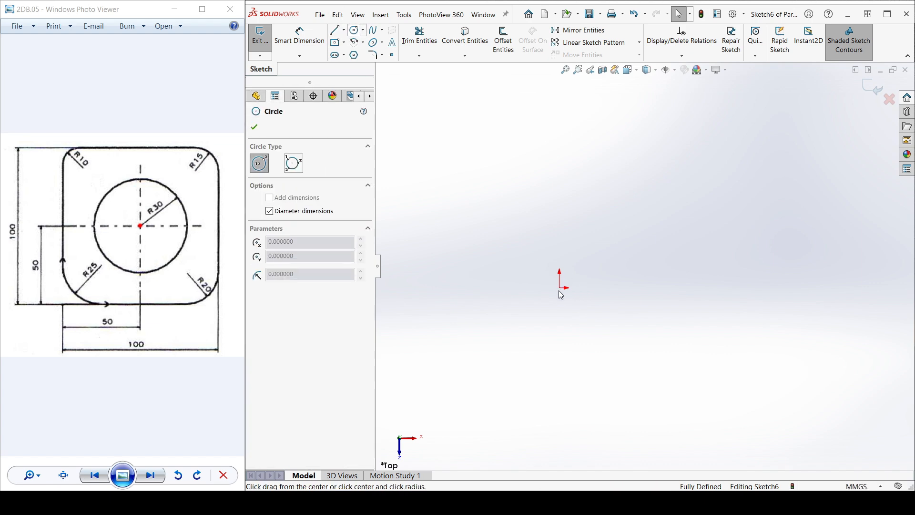
click(560, 288)
click(530, 259)
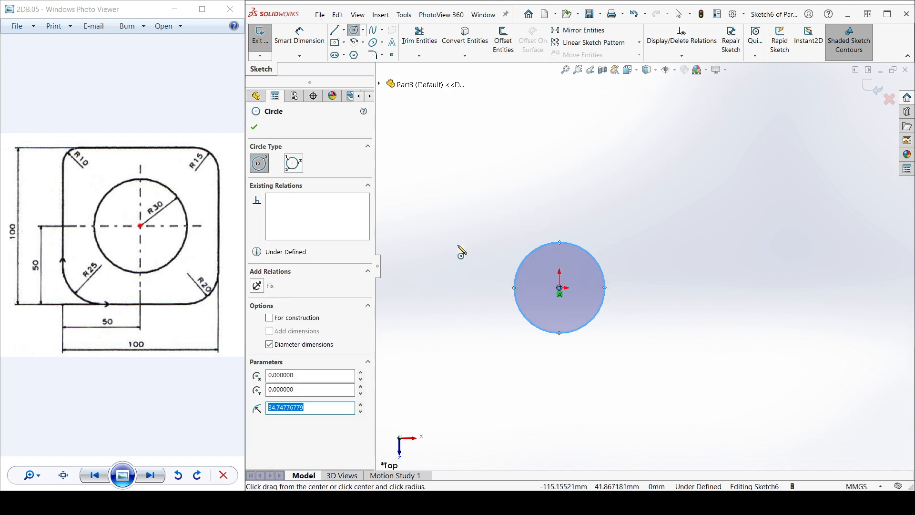
key(Escape)
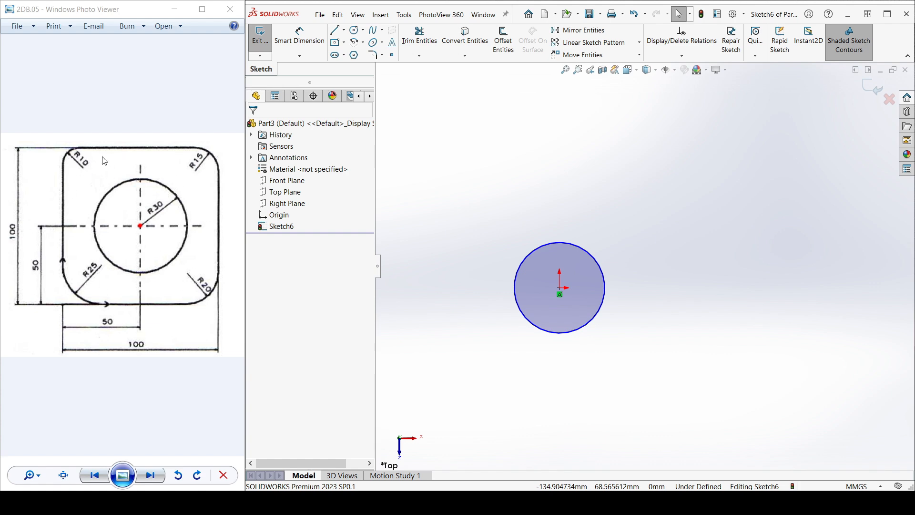
Step: Sketch a center rectangle around the circle from the origin, about 126 mm wide and 138 mm high
click(337, 46)
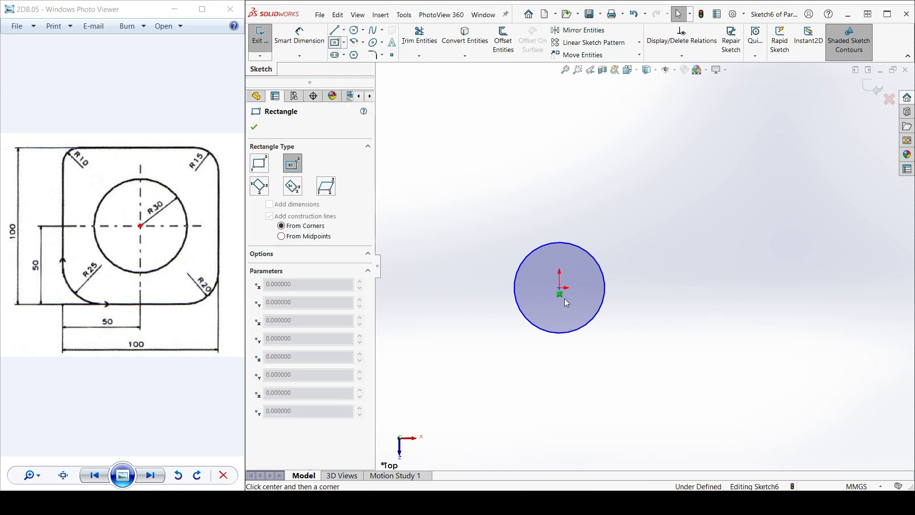
click(559, 289)
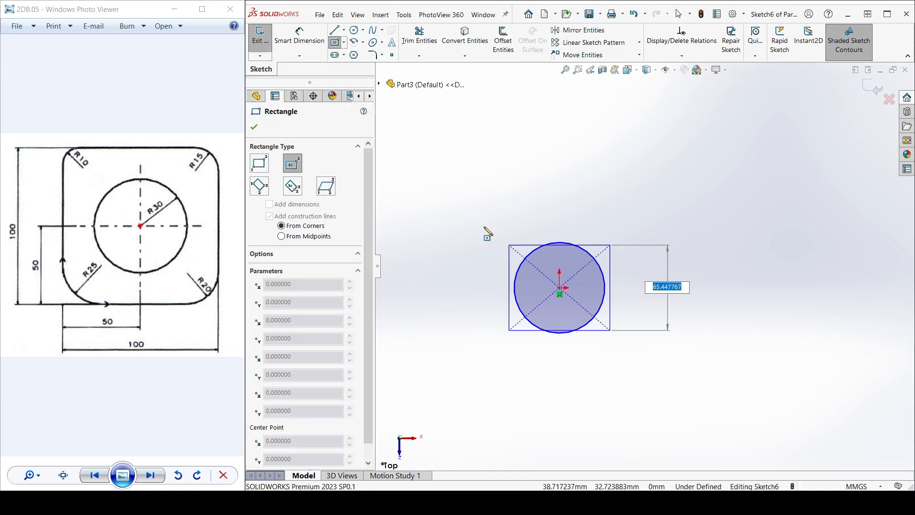
click(478, 198)
key(Escape)
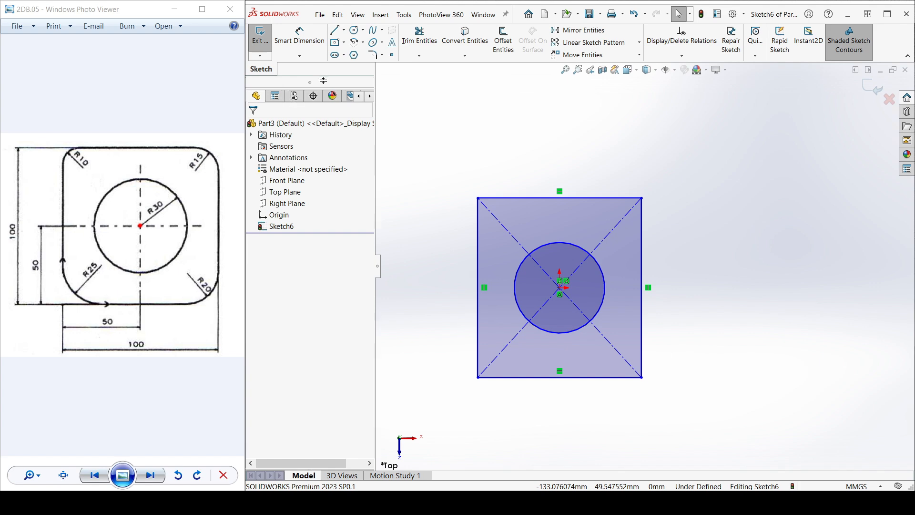
Step: Start a sketch fillet between the rectangle's left and top edges
click(374, 56)
scroll(432, 220, down, 1)
scroll(479, 235, down, 2)
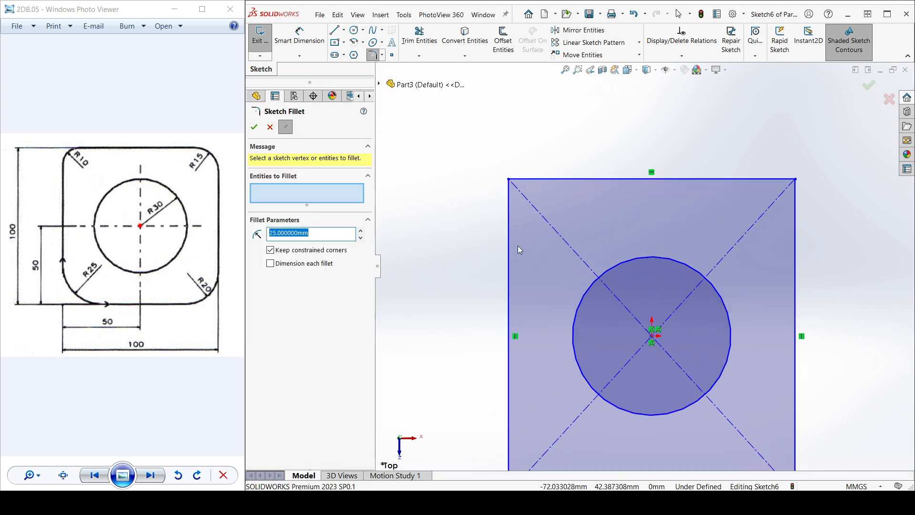
scroll(67, 167, up, 2)
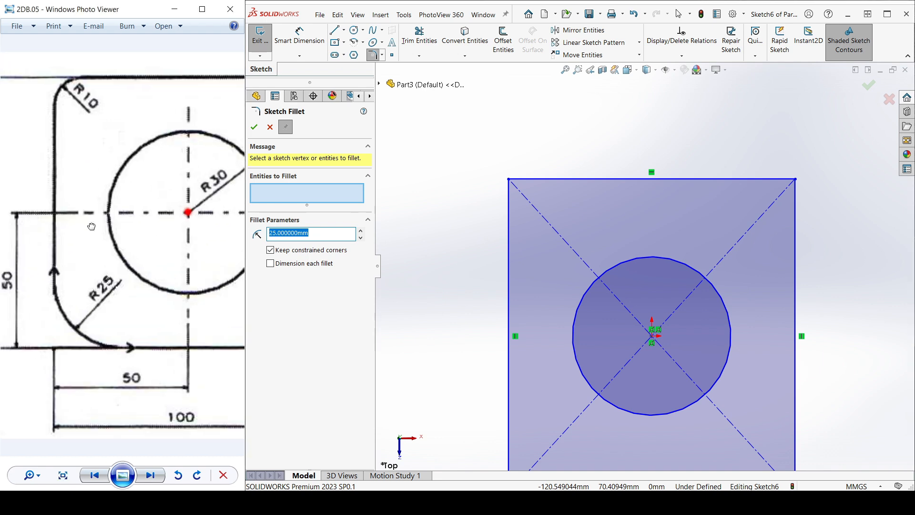
click(78, 152)
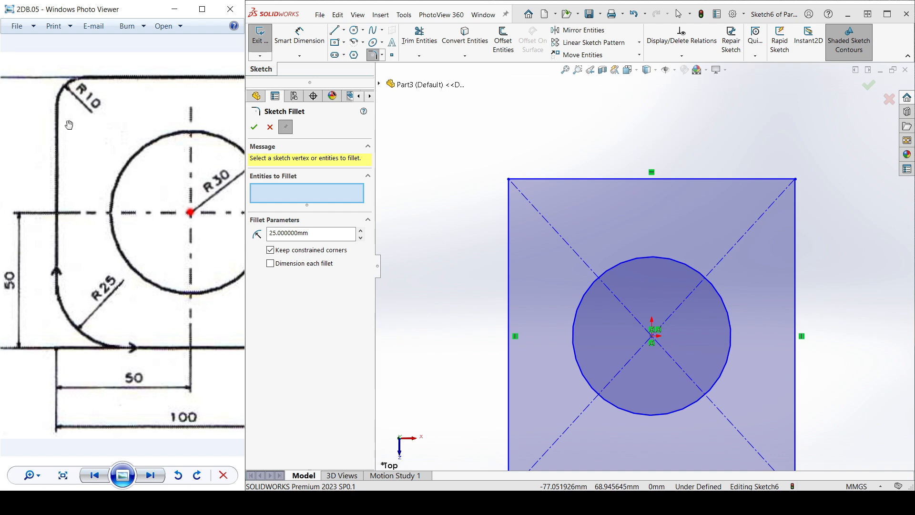
click(507, 211)
click(538, 180)
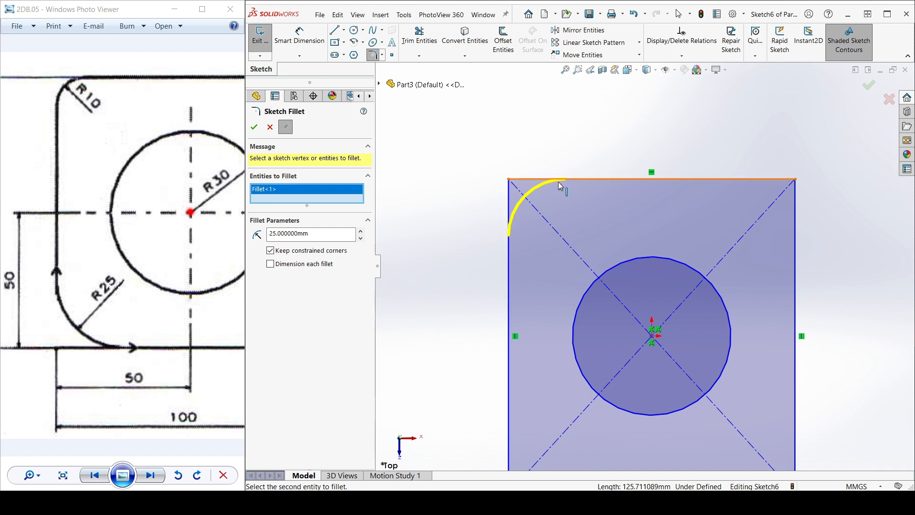
Step: Set the fillet radius to 10 mm, then remove the upper-left corner from the fillet selection
double_click(319, 232)
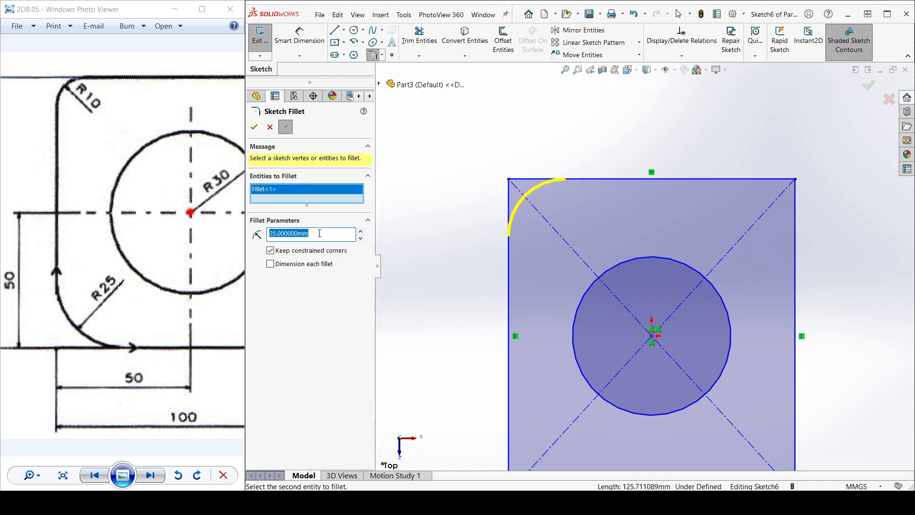
click(362, 238)
click(361, 238)
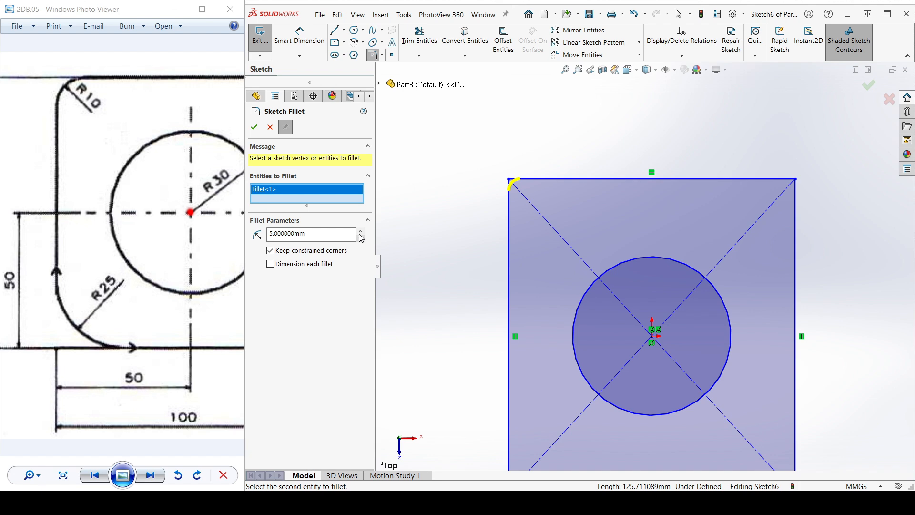
click(361, 231)
click(361, 230)
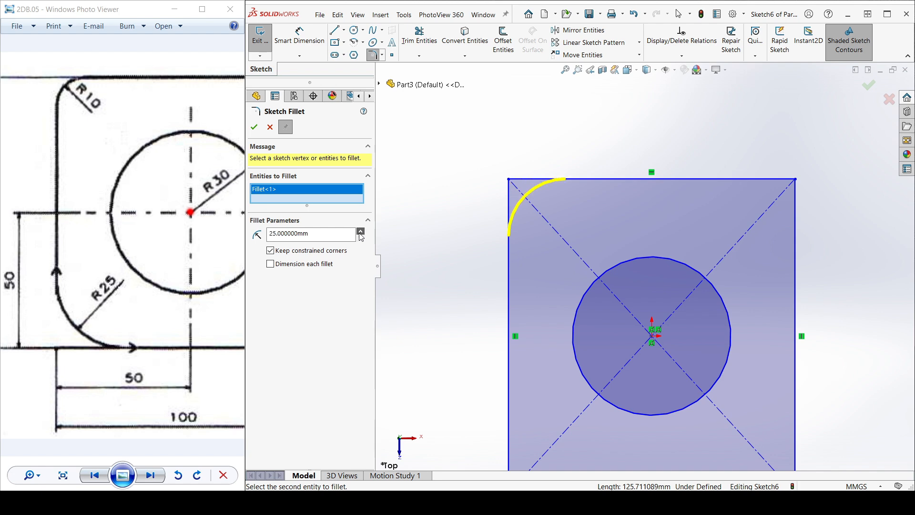
double_click(334, 235)
text(10)
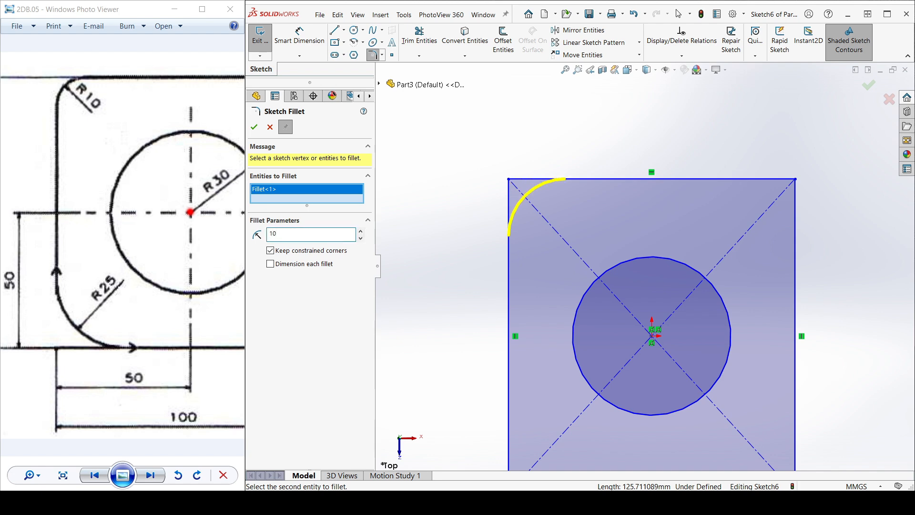
key(Return)
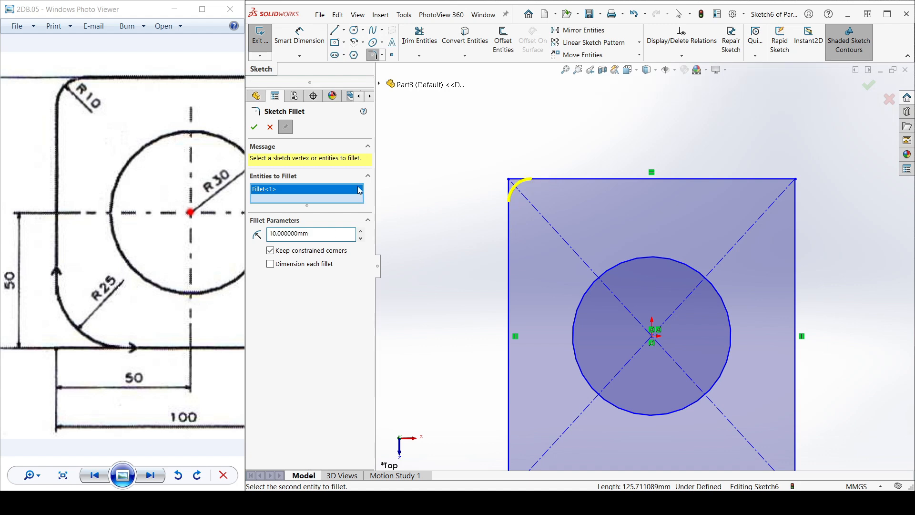
key(Delete)
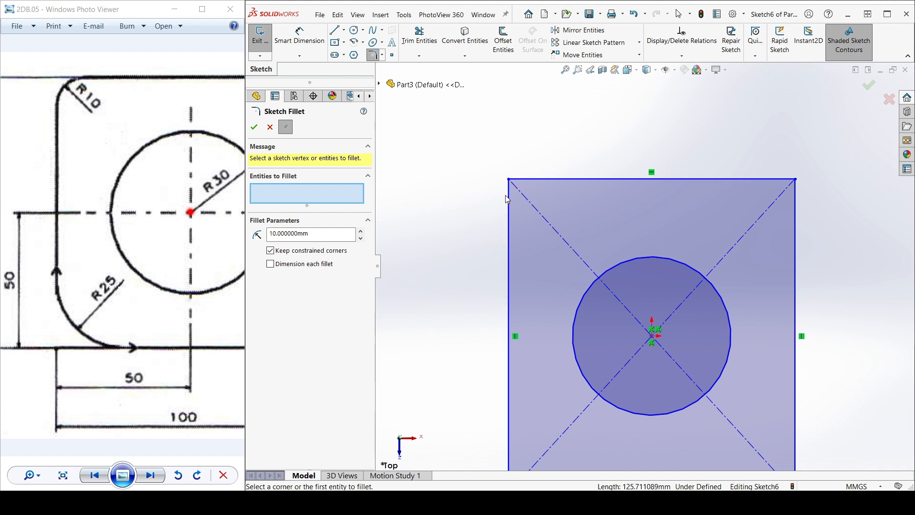
Step: Select all four corners of the rectangle for the sketch fillet
scroll(521, 186, down, 3)
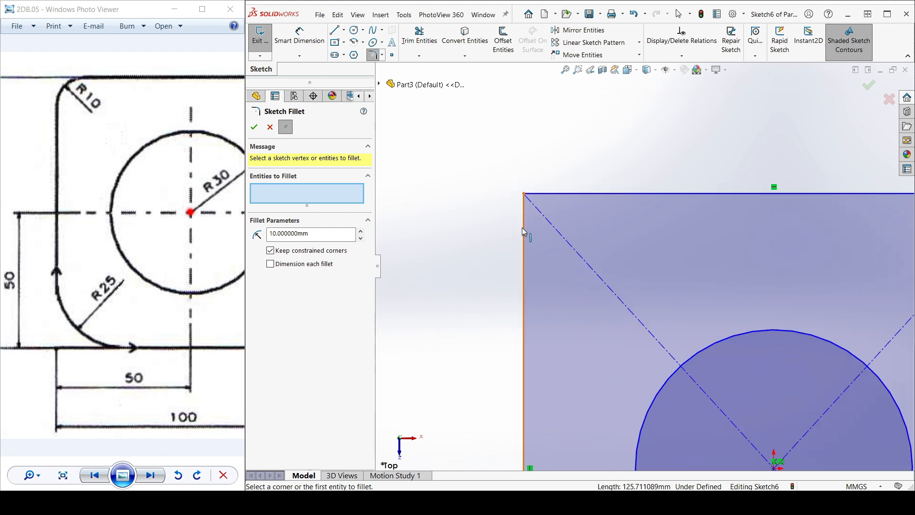
click(526, 196)
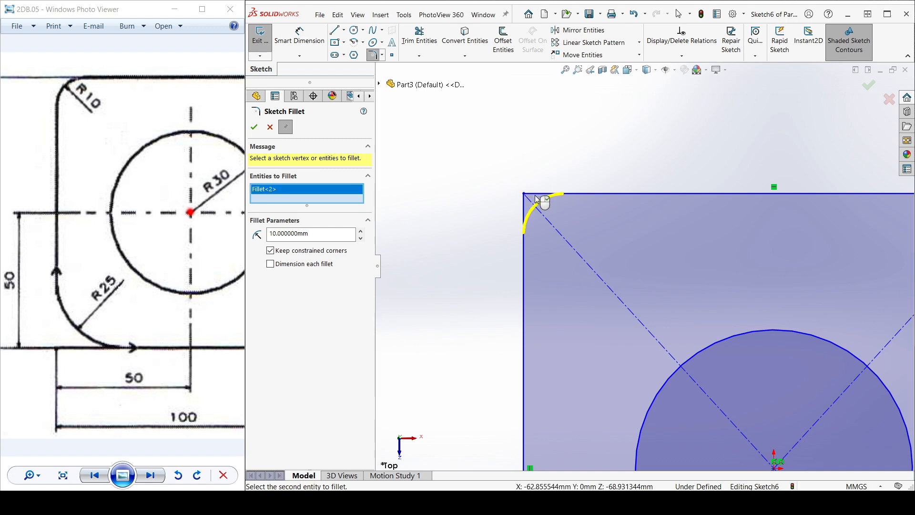
scroll(642, 238, up, 5)
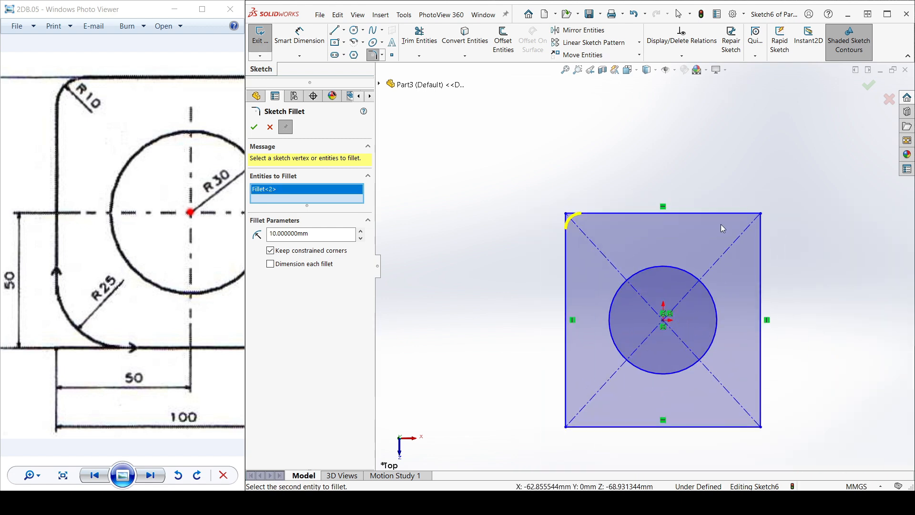
click(758, 214)
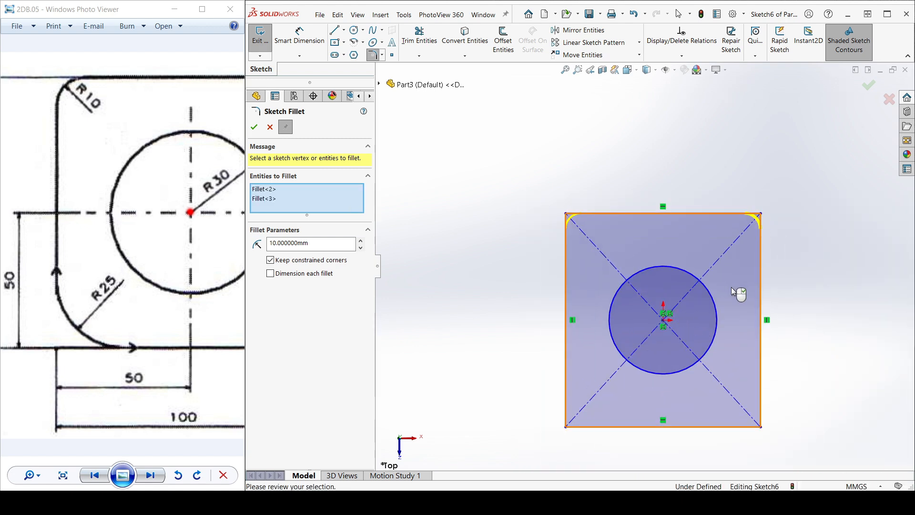
scroll(731, 288, up, 2)
scroll(693, 362, down, 2)
click(725, 376)
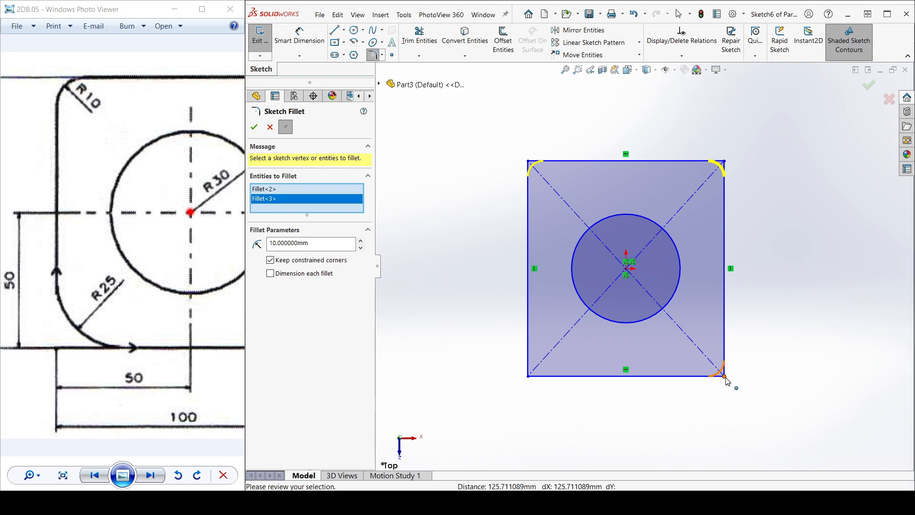
click(528, 376)
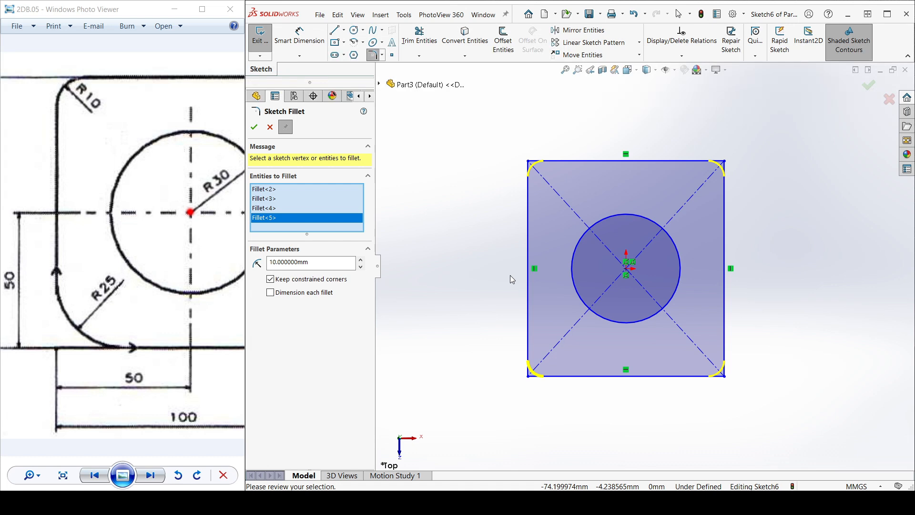
Step: Try larger radii on the four corner fillets, up to 40 mm, ending at 20 mm
click(361, 261)
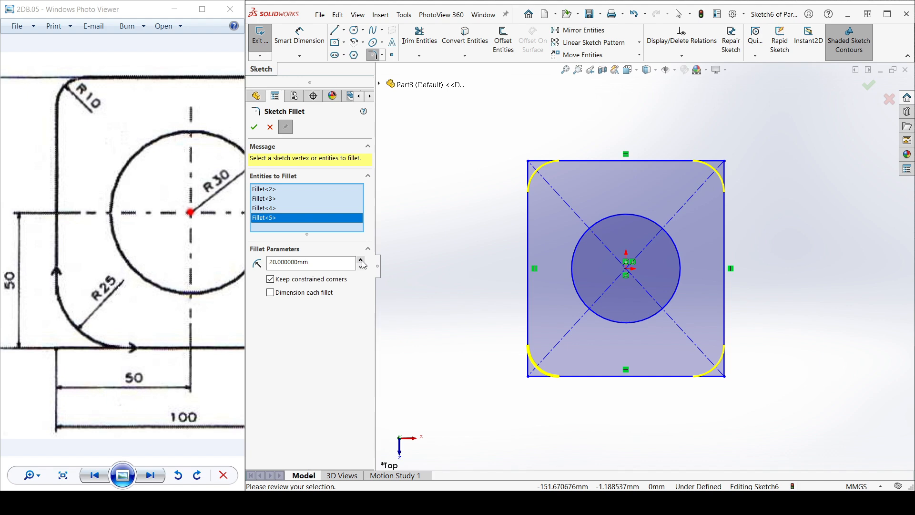
click(361, 261)
click(361, 261)
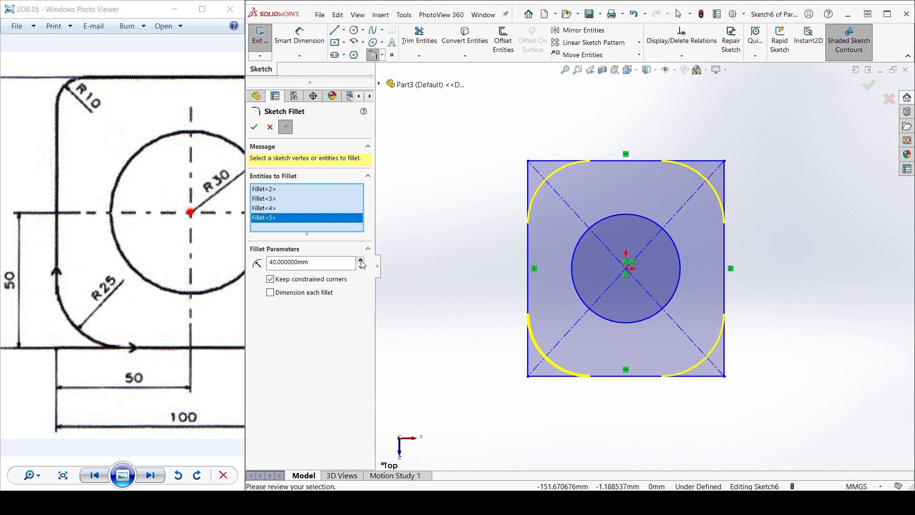
click(361, 267)
click(361, 268)
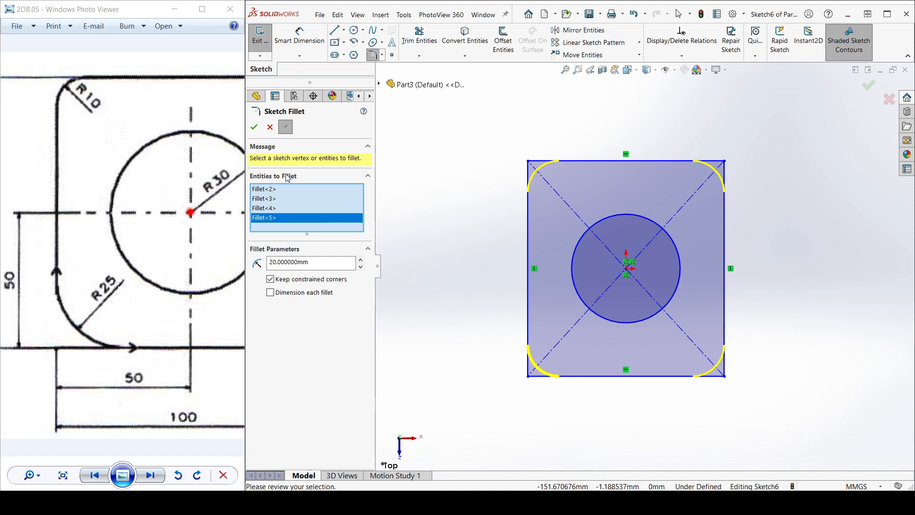
Step: Remove all four corners from the sketch fillet selection
key(Delete)
click(268, 208)
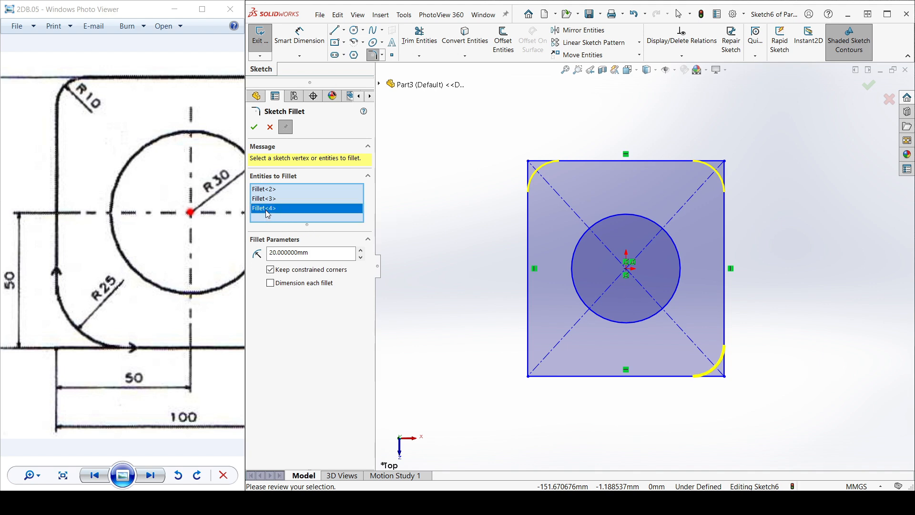
key(Delete)
click(265, 198)
right_click(265, 197)
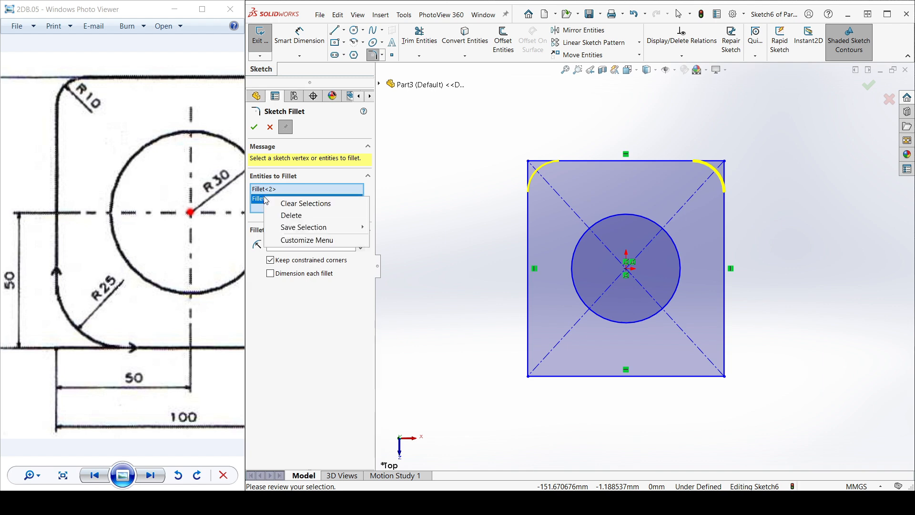
click(288, 216)
right_click(267, 190)
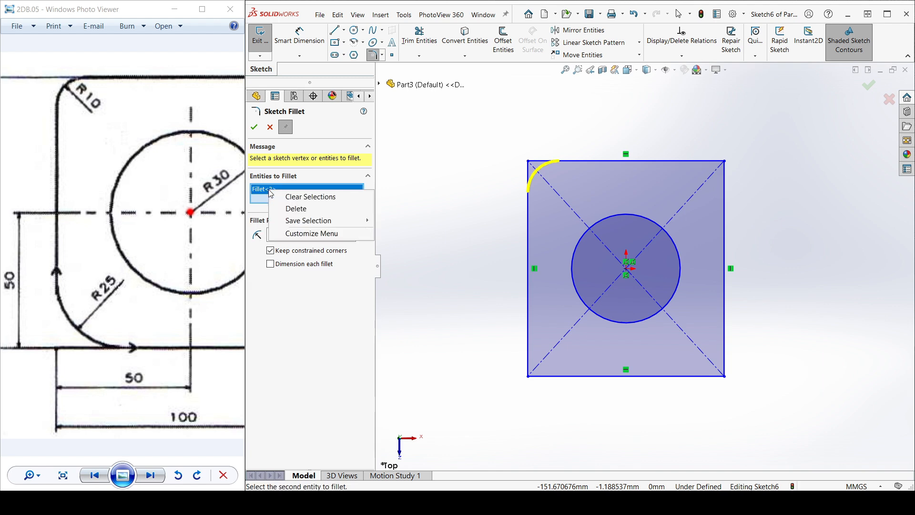
click(292, 209)
Step: Fillet the rectangle's upper-left corner with a 10 mm radius
scroll(546, 157, down, 3)
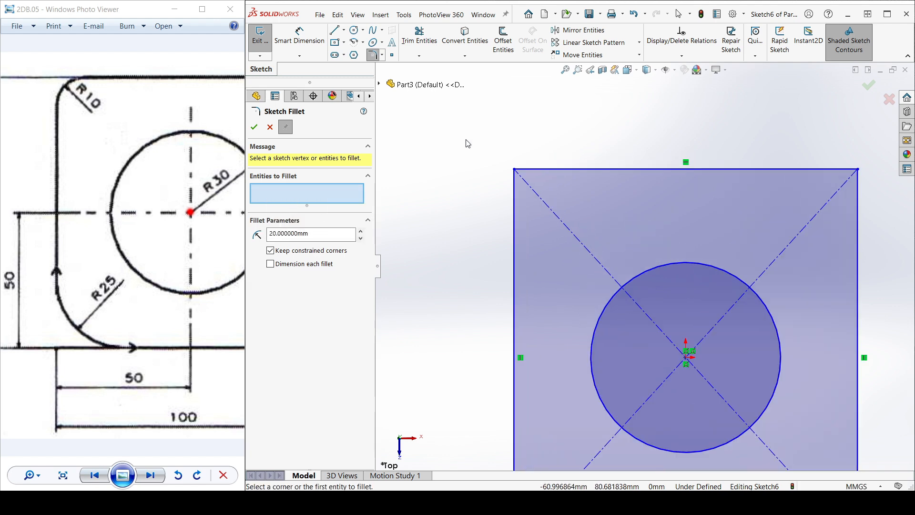
click(515, 169)
double_click(312, 235)
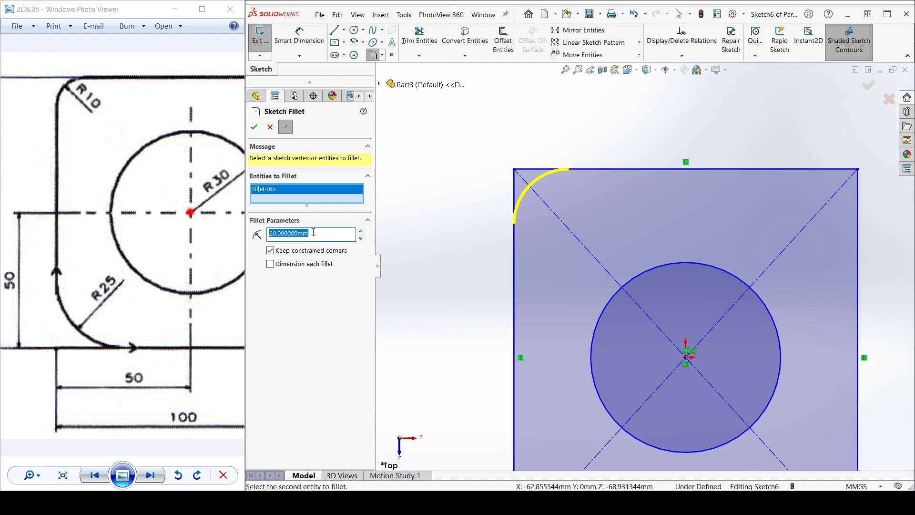
text(10)
key(Return)
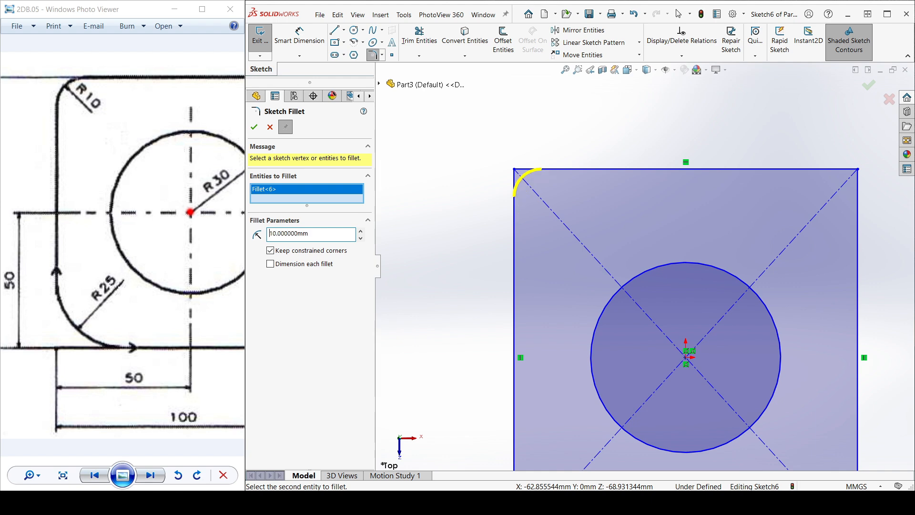
click(255, 128)
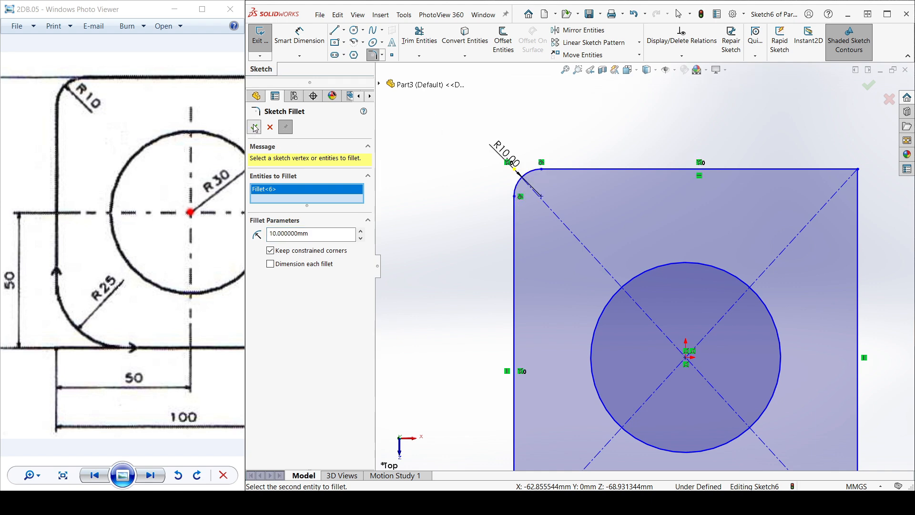
Step: Fillet the rectangle's upper-right corner with a 15 mm radius
scroll(610, 200, up, 3)
scroll(653, 249, up, 2)
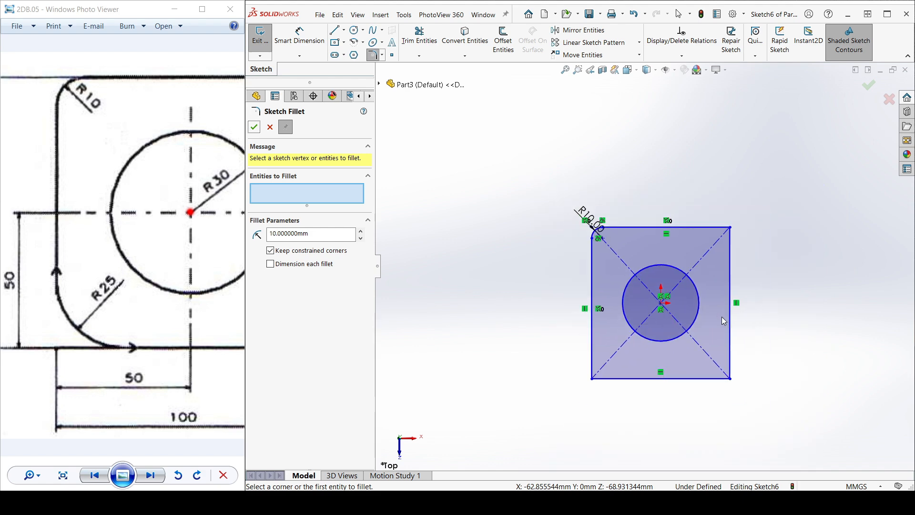
scroll(722, 325, down, 2)
scroll(730, 175, down, 2)
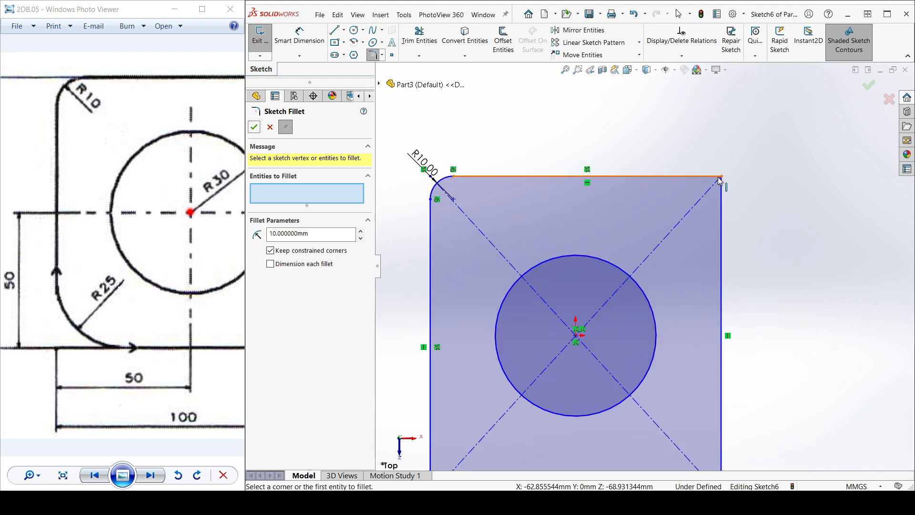
click(722, 178)
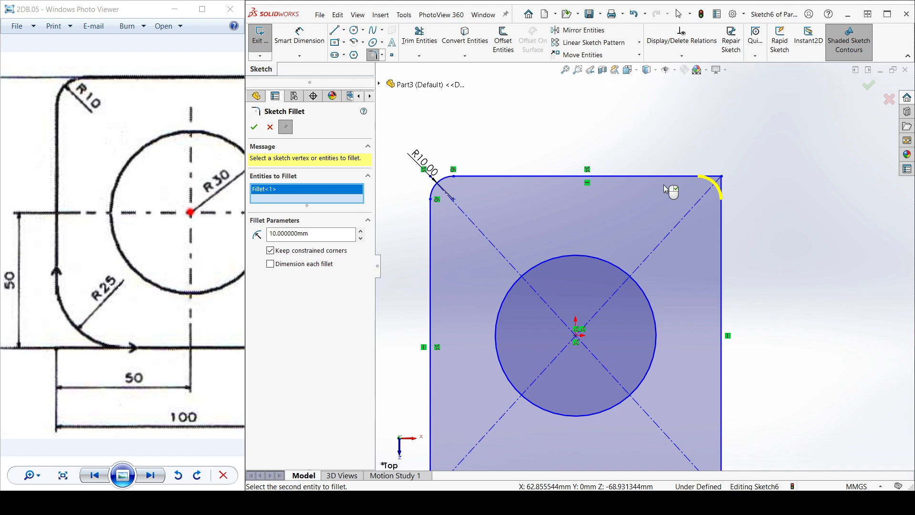
double_click(329, 237)
scroll(143, 158, down, 3)
click(205, 166)
scroll(205, 165, up, 3)
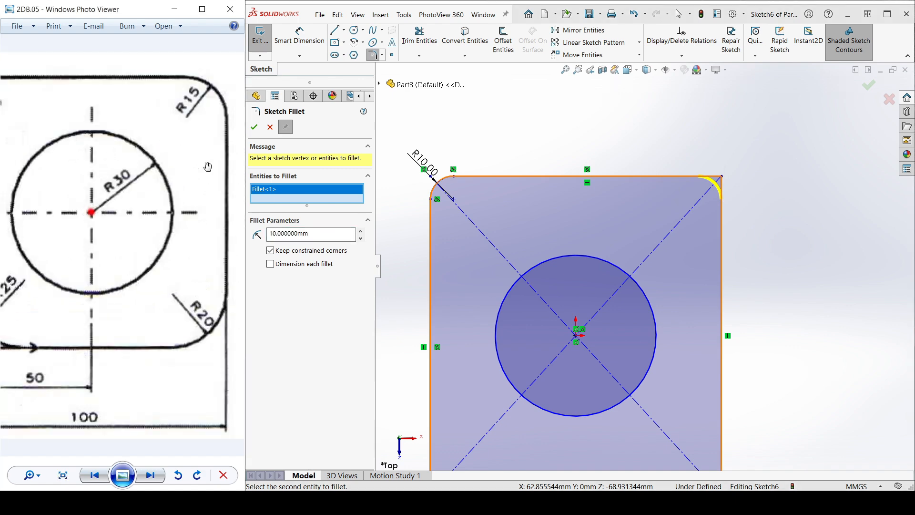
double_click(321, 237)
text(15)
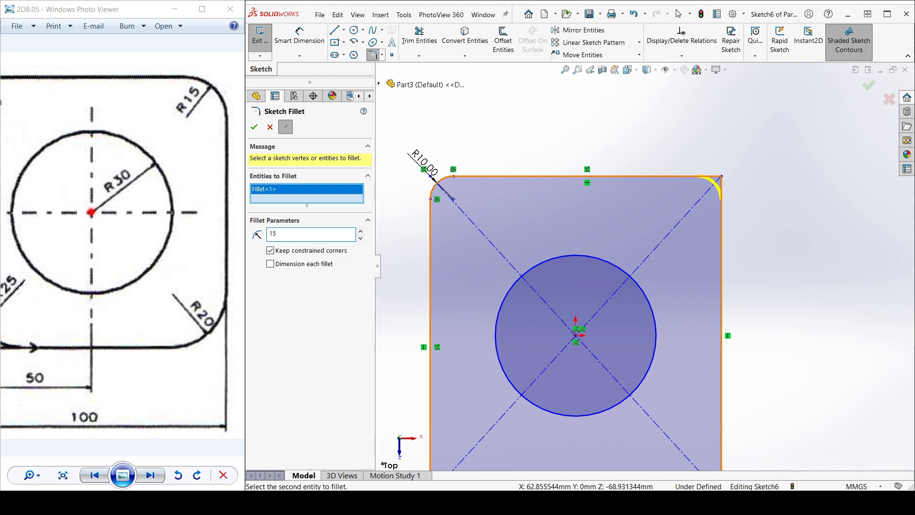
click(254, 127)
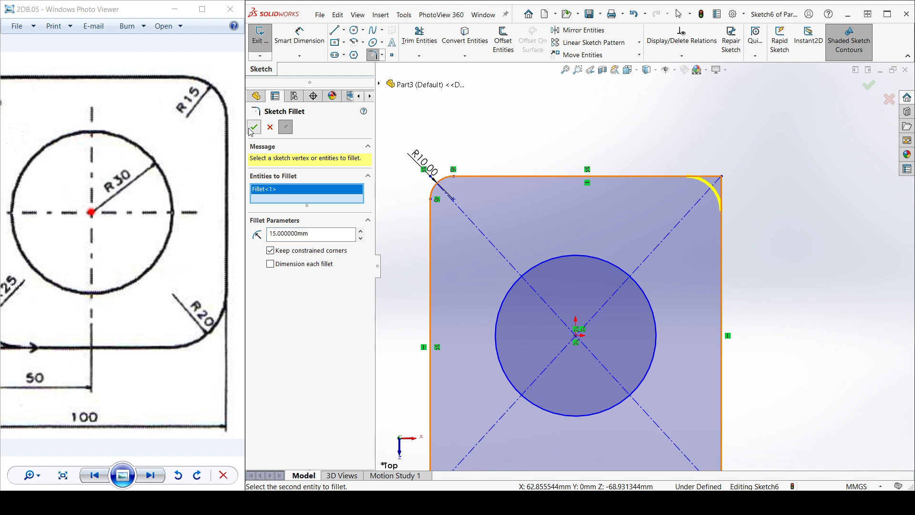
Step: Fillet the rectangle's lower-right corner with a 20 mm radius
scroll(710, 205, up, 1)
scroll(711, 206, up, 4)
scroll(648, 377, down, 2)
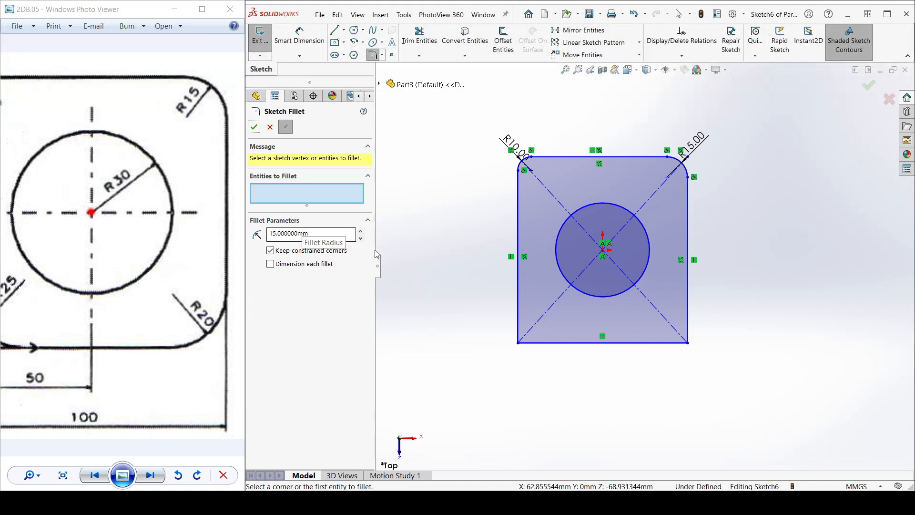
click(298, 233)
double_click(298, 233)
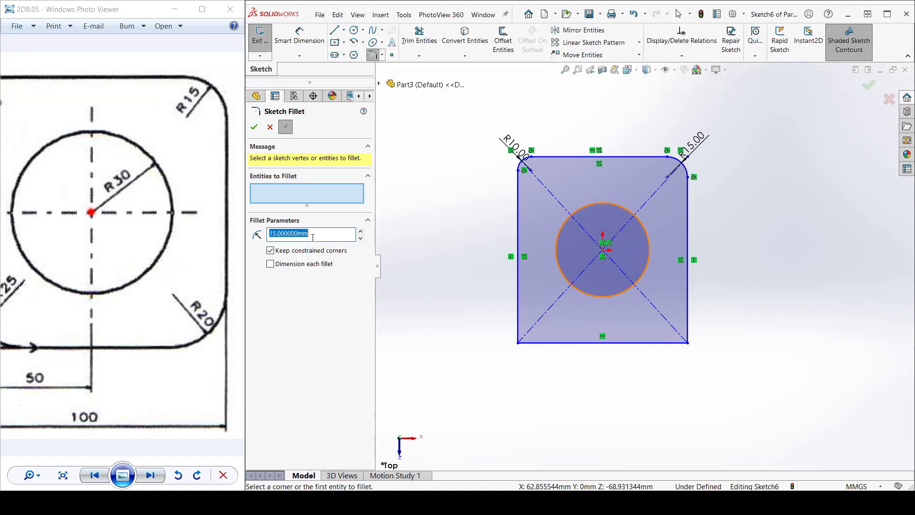
text(20)
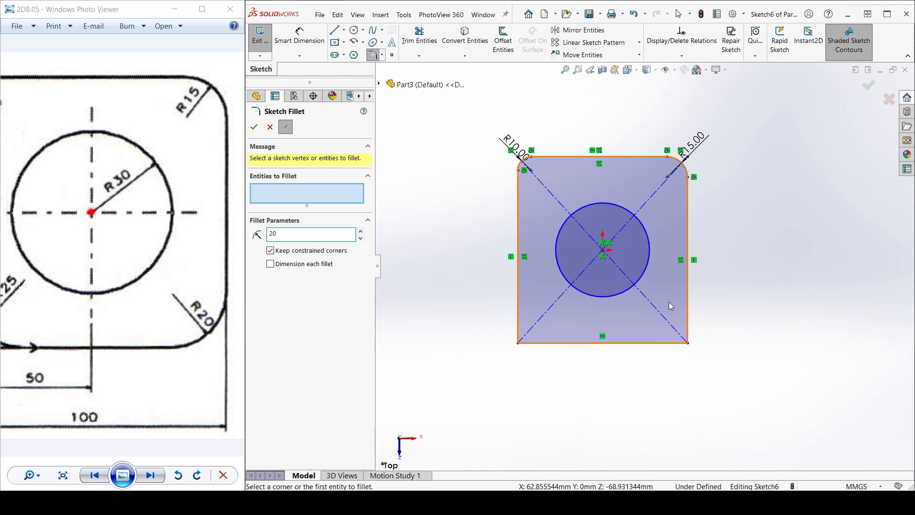
scroll(686, 344, down, 5)
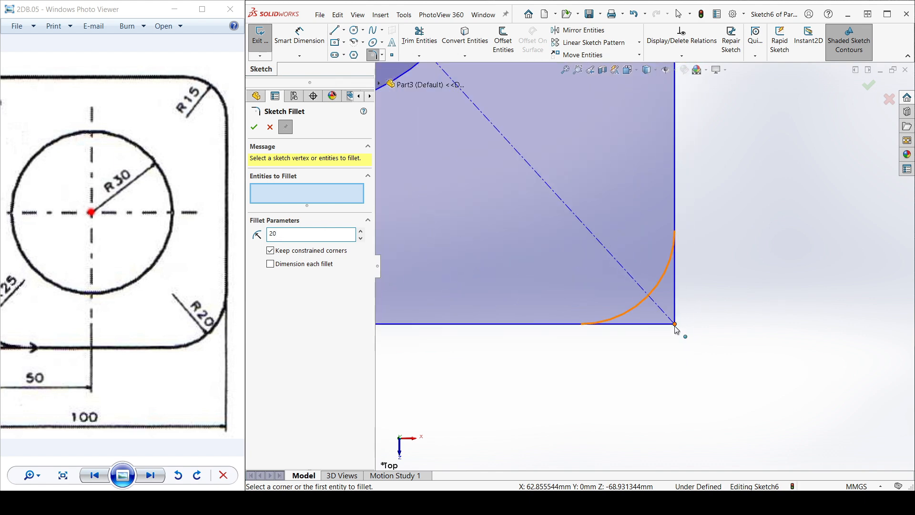
click(676, 327)
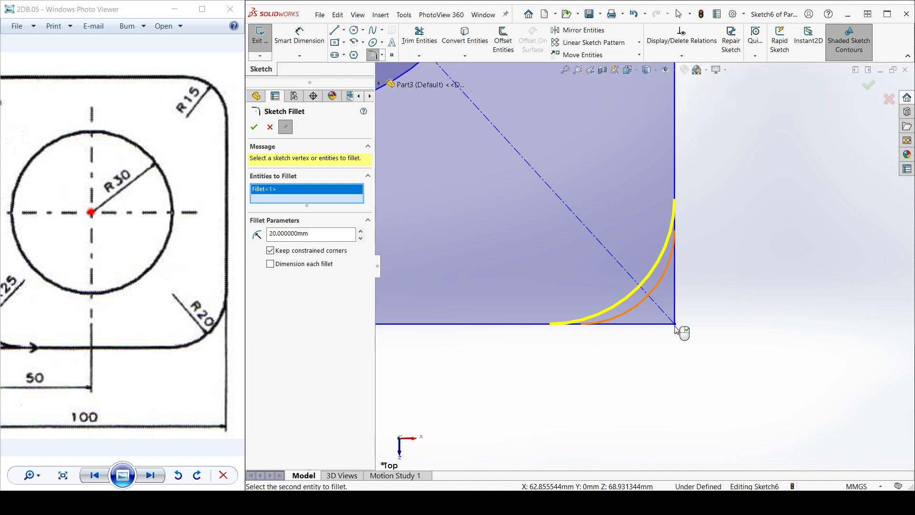
click(675, 326)
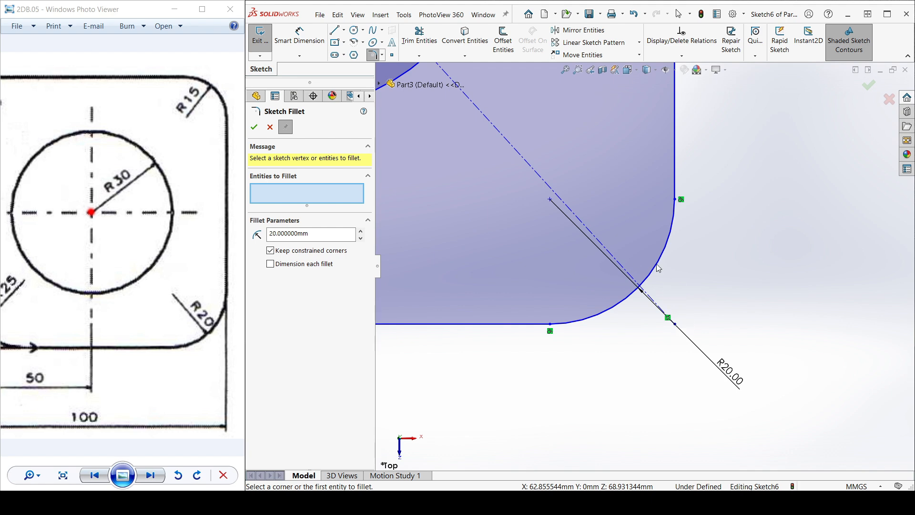
Step: Set the sketch fillet radius to 25 mm, following the lower-left corner of the reference drawing
scroll(648, 265, up, 3)
scroll(675, 235, up, 4)
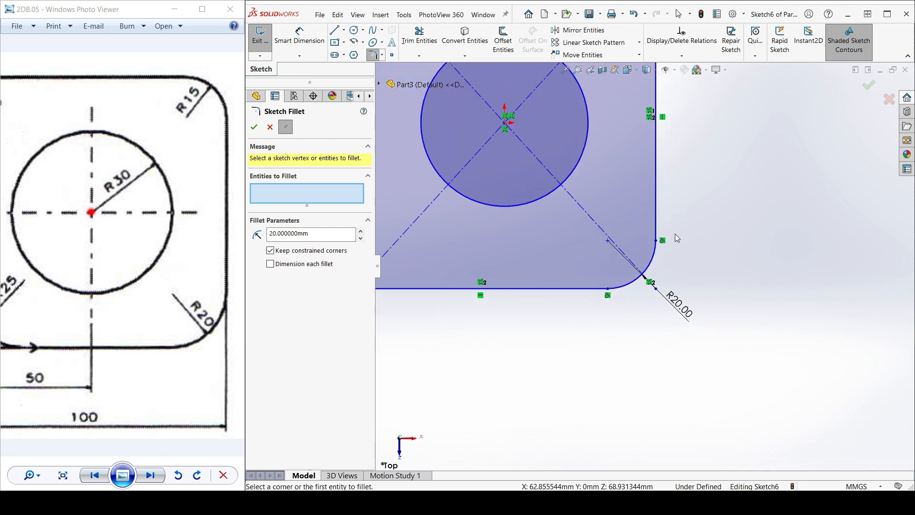
scroll(480, 284, down, 3)
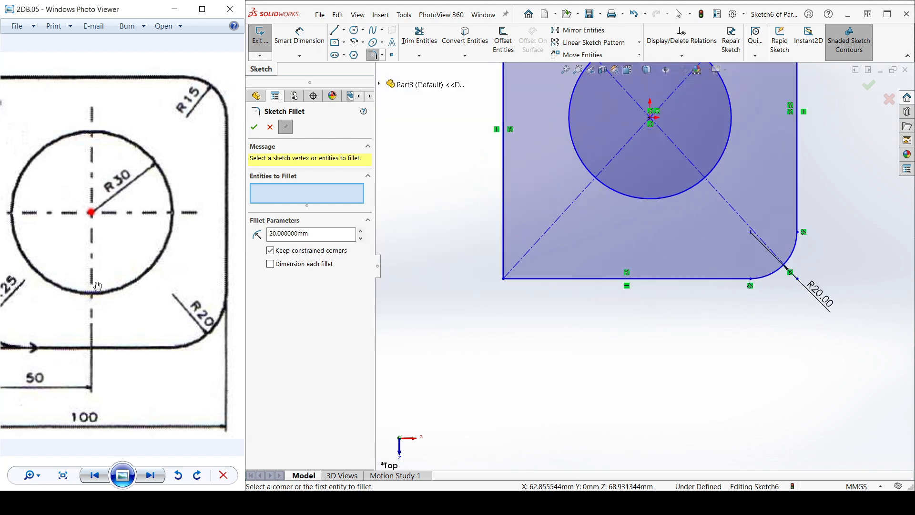
drag(181, 257, 241, 259)
click(314, 233)
text(25)
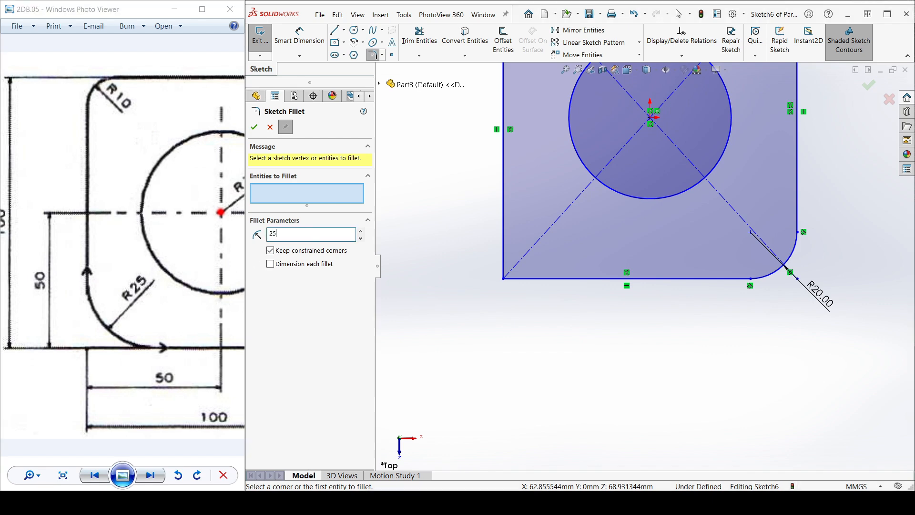
click(509, 280)
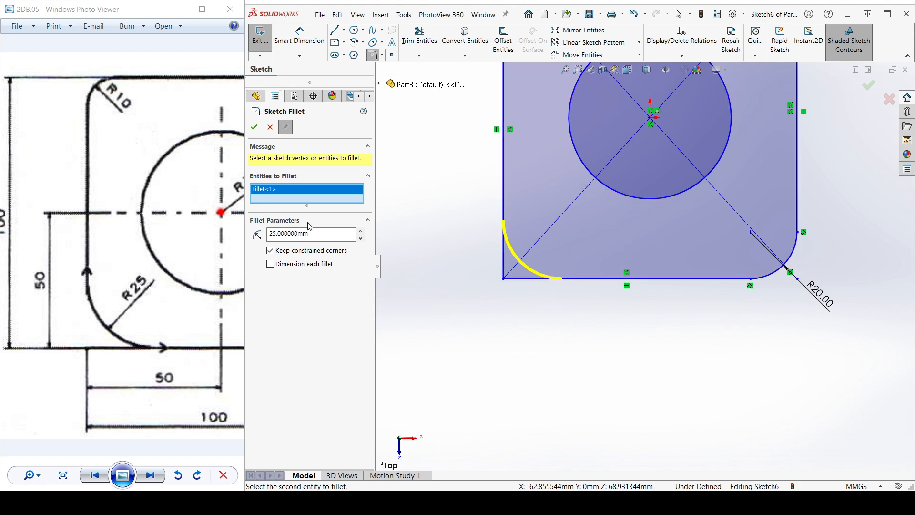
key(Delete)
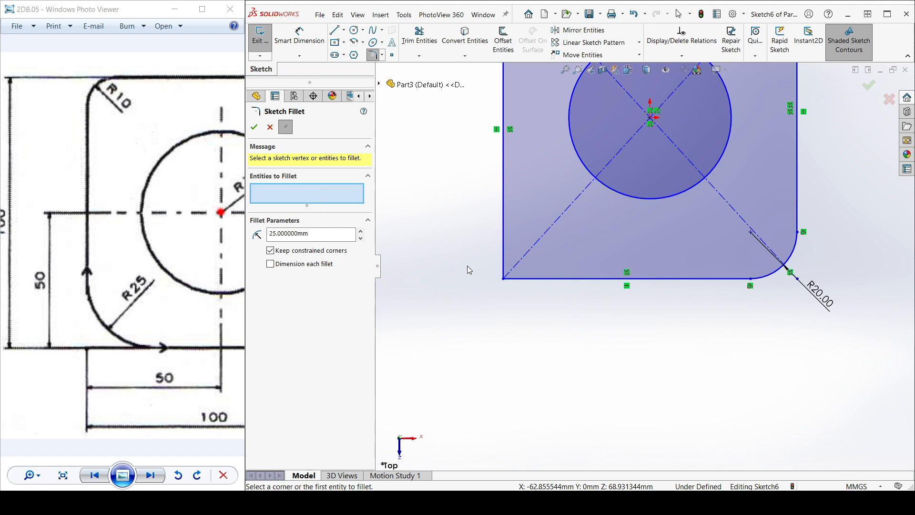
click(503, 280)
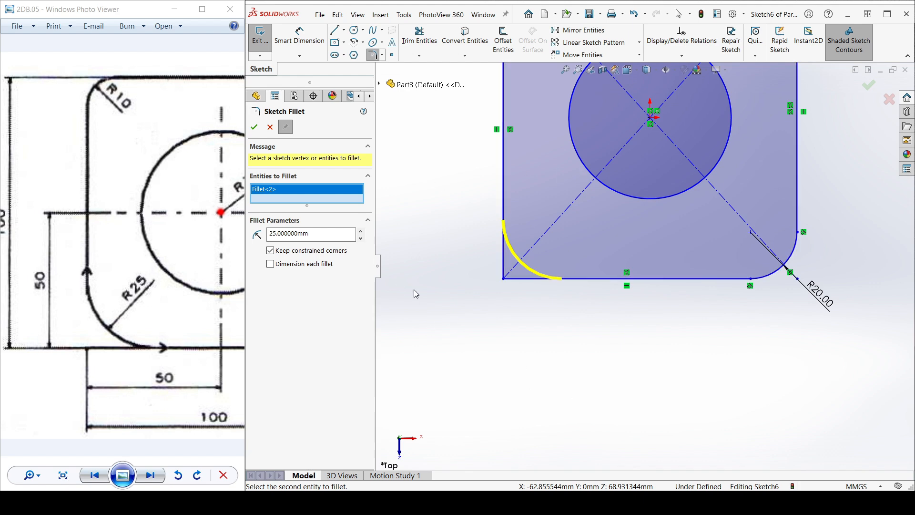
click(470, 241)
Step: Apply the 25 mm fillet to the rectangle's lower-left corner and finish the sketch fillets
scroll(507, 265, down, 4)
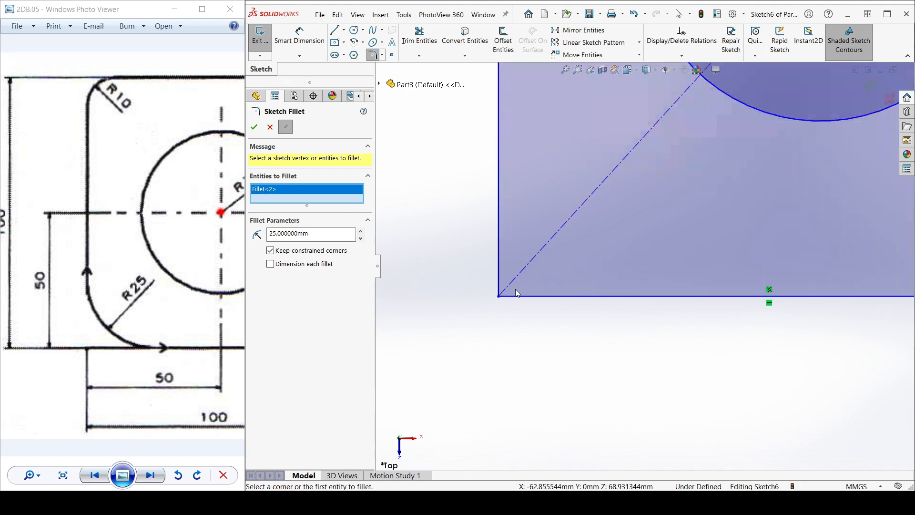
click(499, 298)
right_click(500, 297)
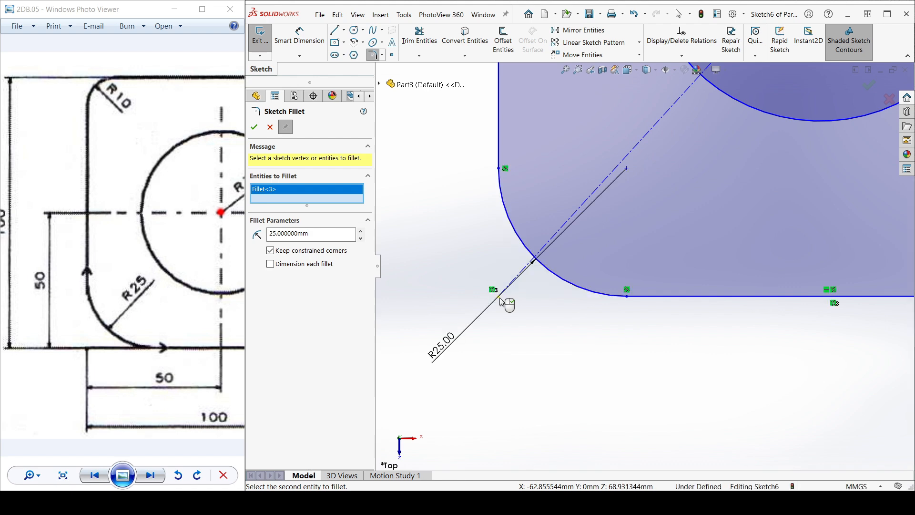
scroll(644, 267, up, 5)
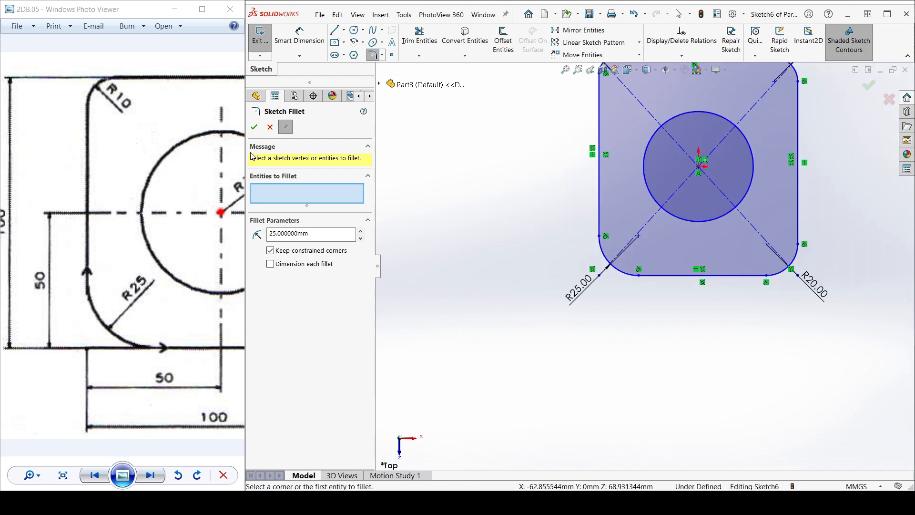
click(254, 127)
Step: Dimension the distance between the rectangle's upper and lower edges as 100 mm, placed outside its left edge
scroll(763, 178, up, 1)
scroll(762, 178, down, 2)
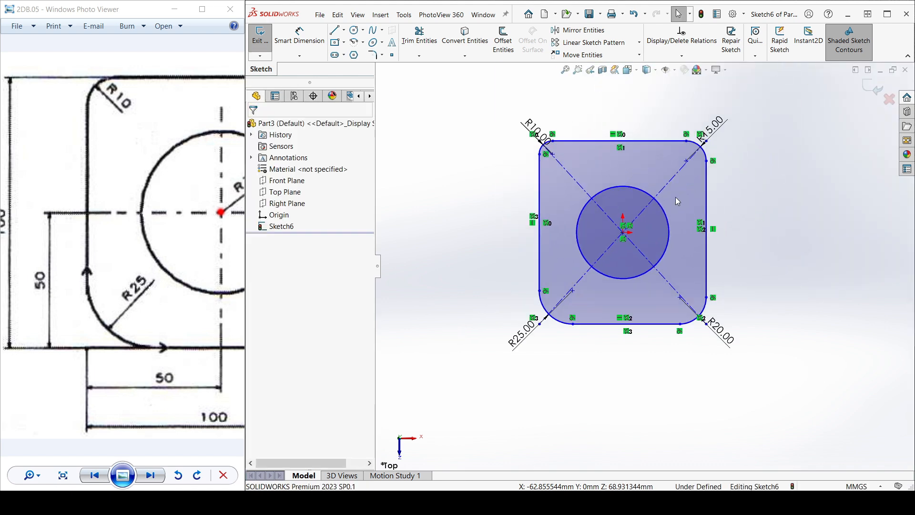
scroll(106, 213, down, 3)
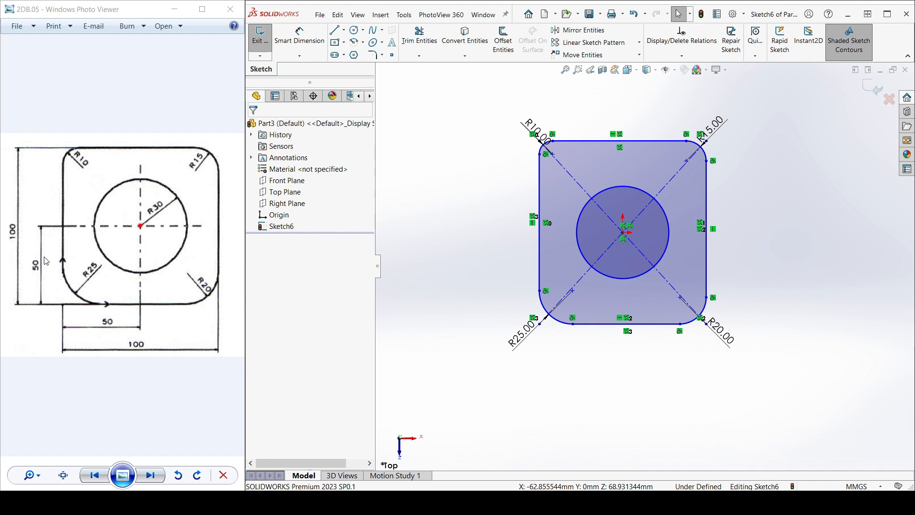
click(299, 36)
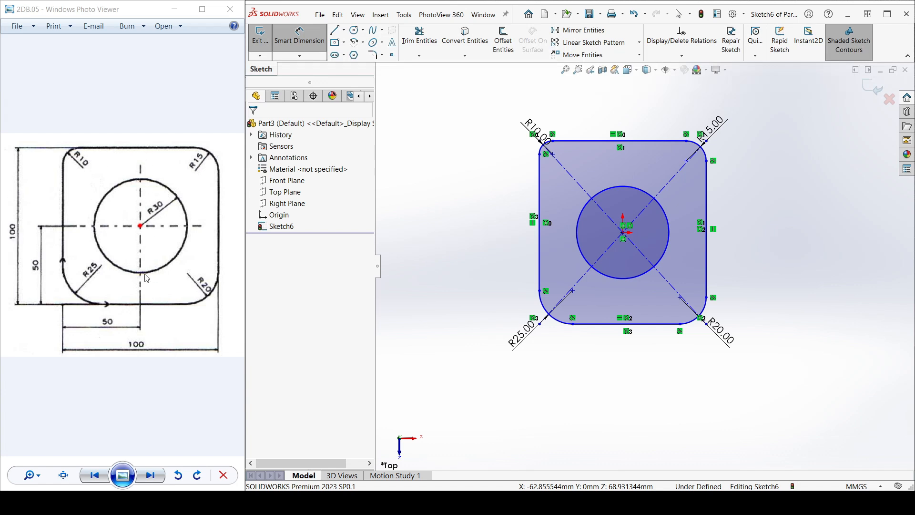
click(594, 142)
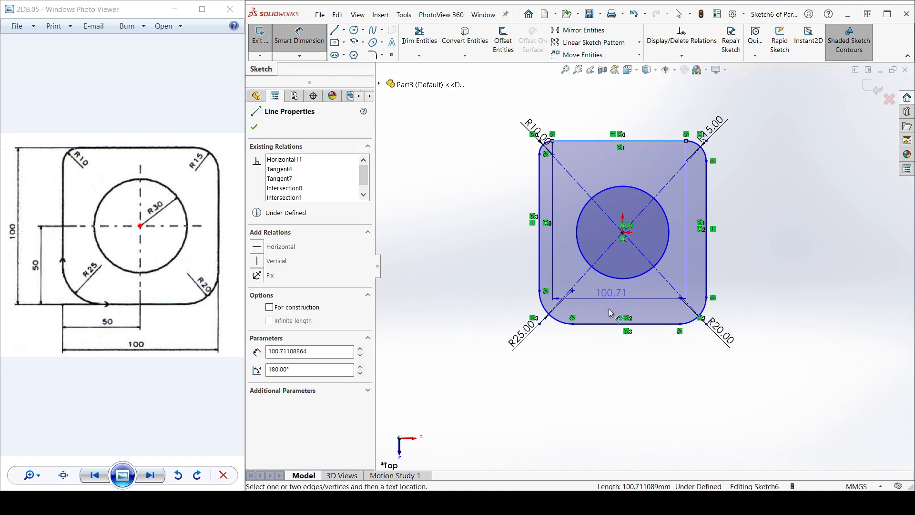
click(602, 324)
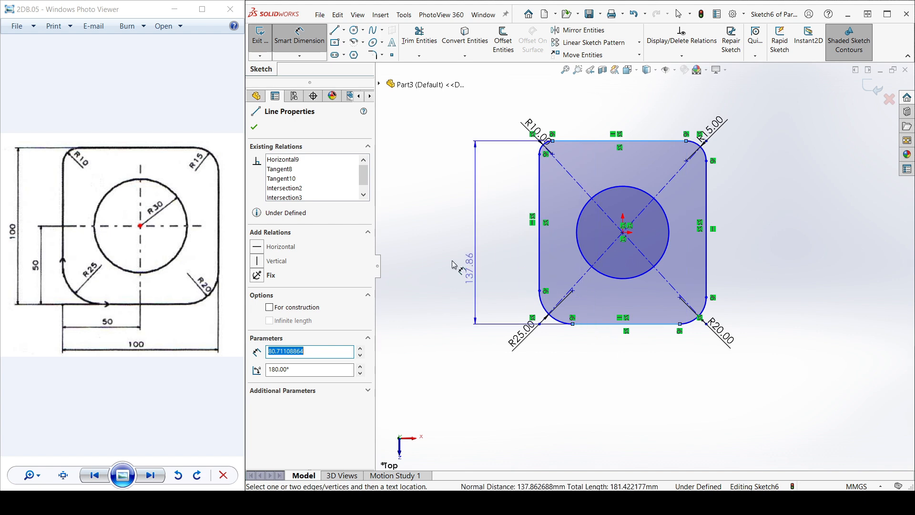
click(452, 264)
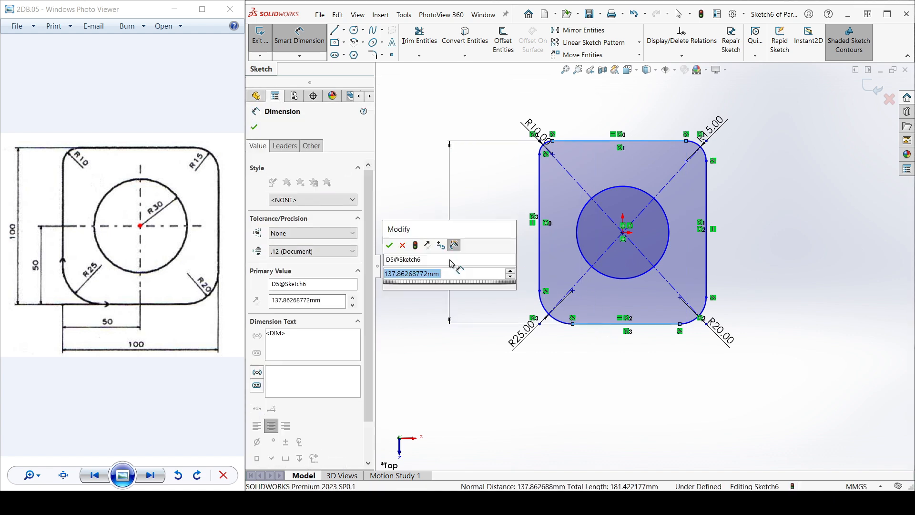
text(100)
key(Return)
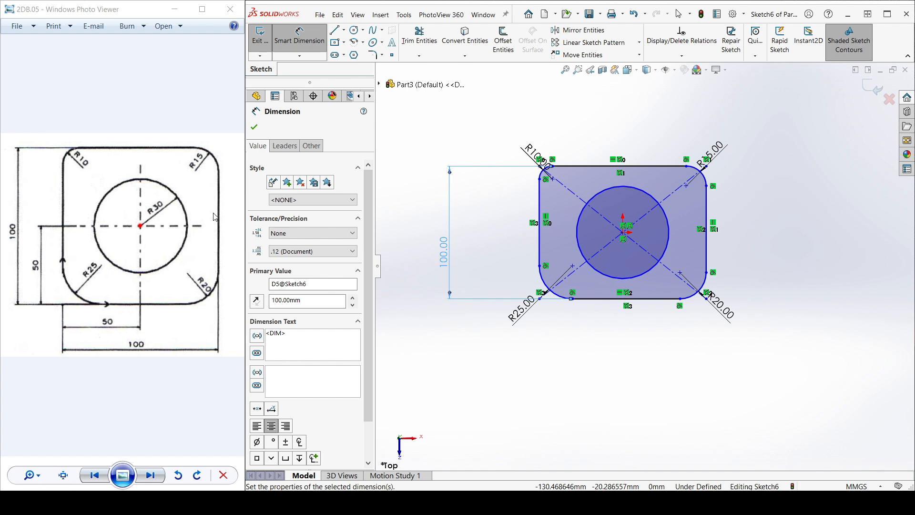
Step: Dimension the distance between the rectangle's left and right edges as 100 mm, placed below the shape
click(540, 233)
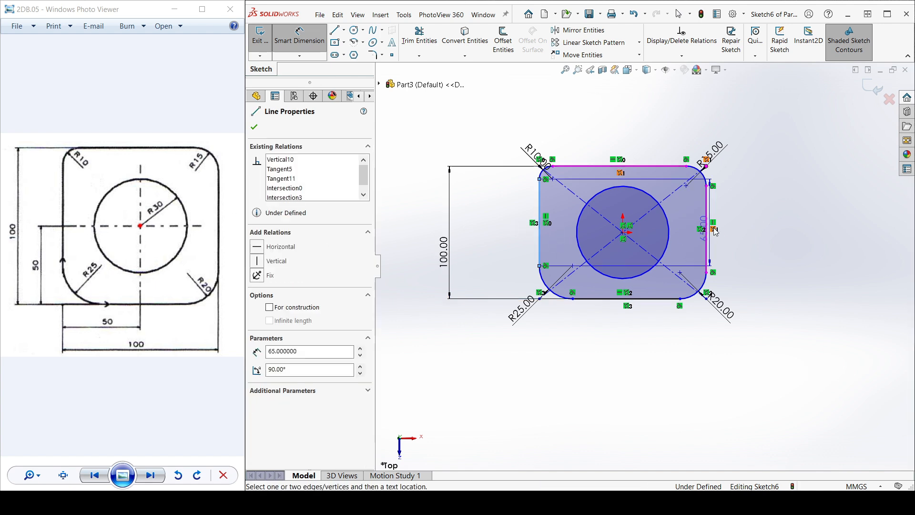
click(708, 244)
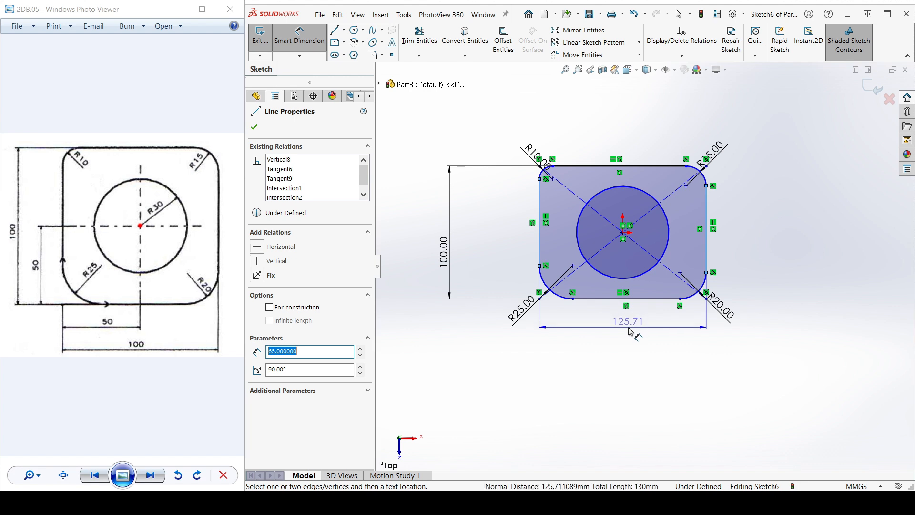
click(630, 332)
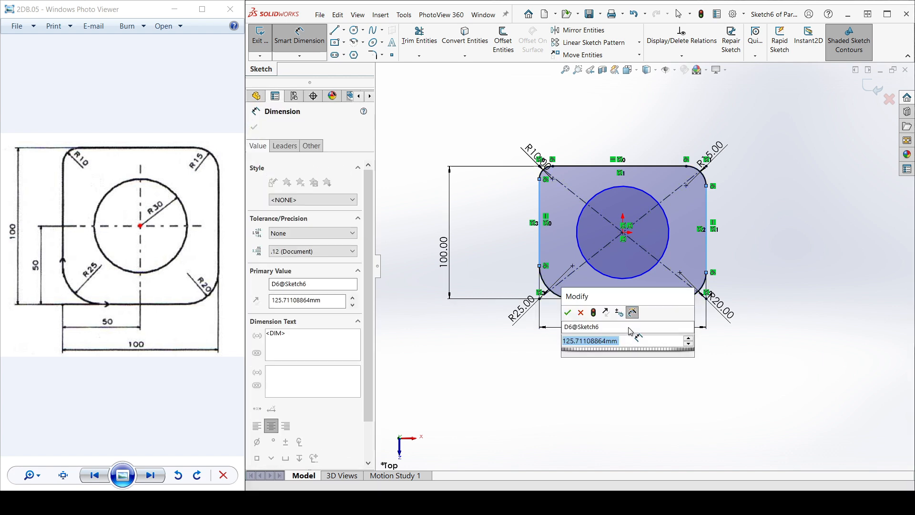
text(100)
key(Return)
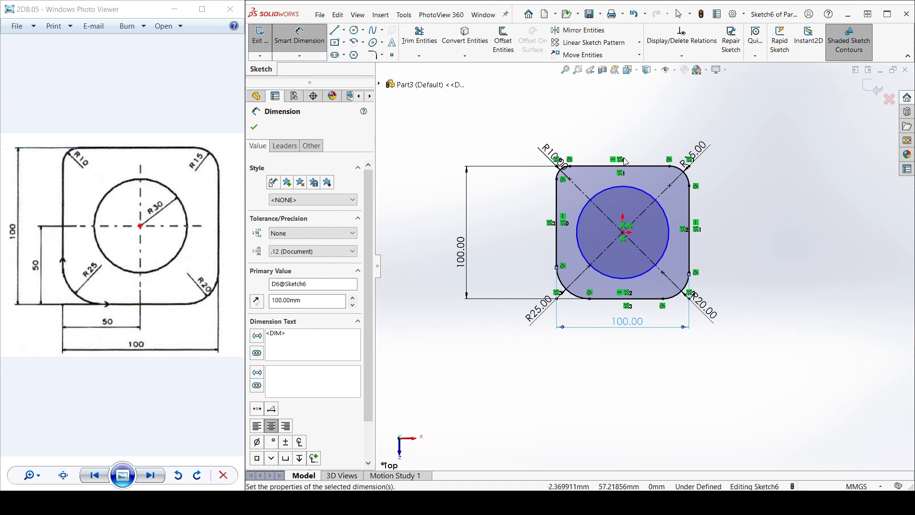
Step: Dimension the central circle's diameter as 60 mm, placed above the rectangle
click(633, 193)
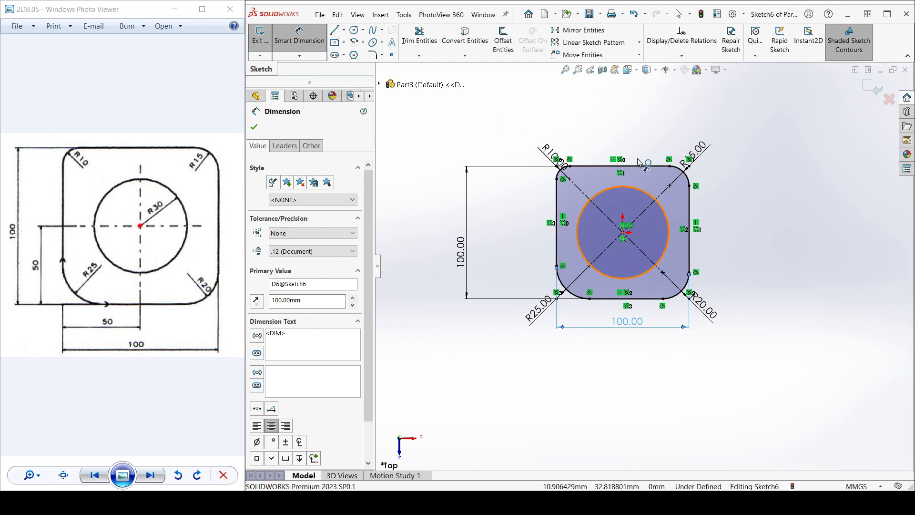
click(642, 112)
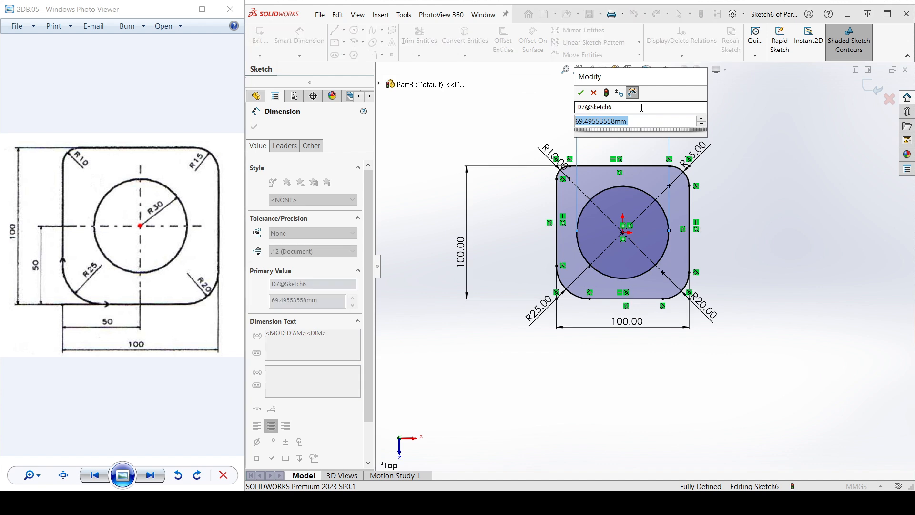
text(60)
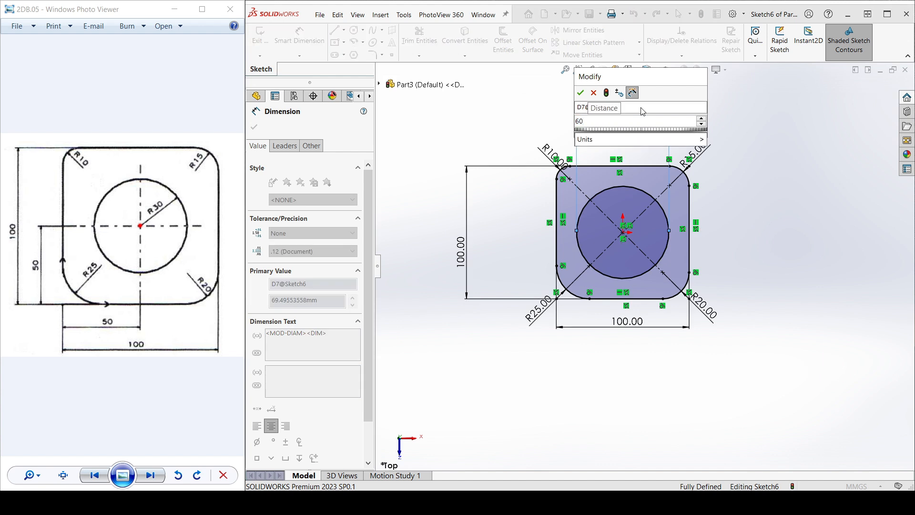
key(Return)
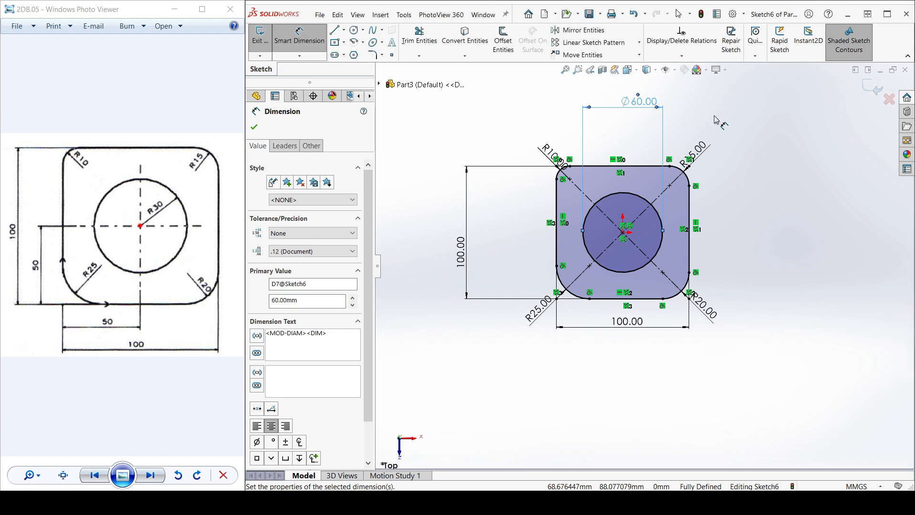
click(716, 119)
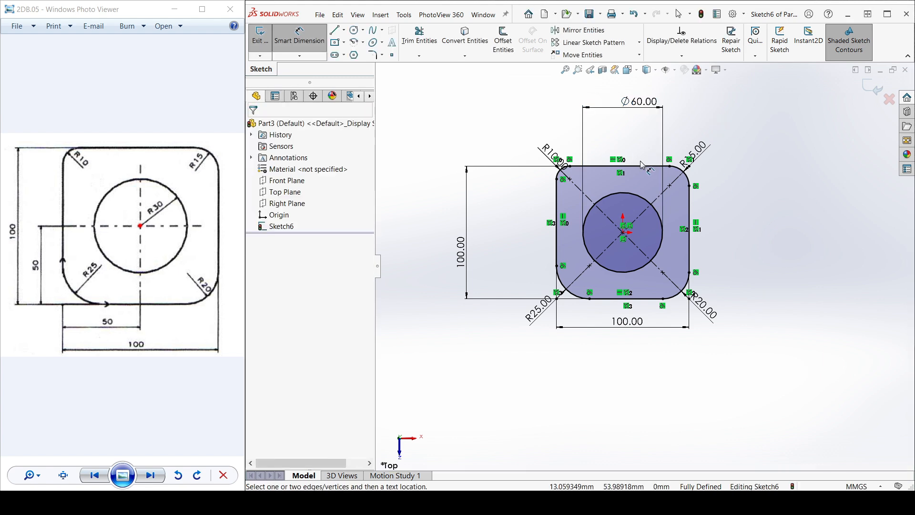